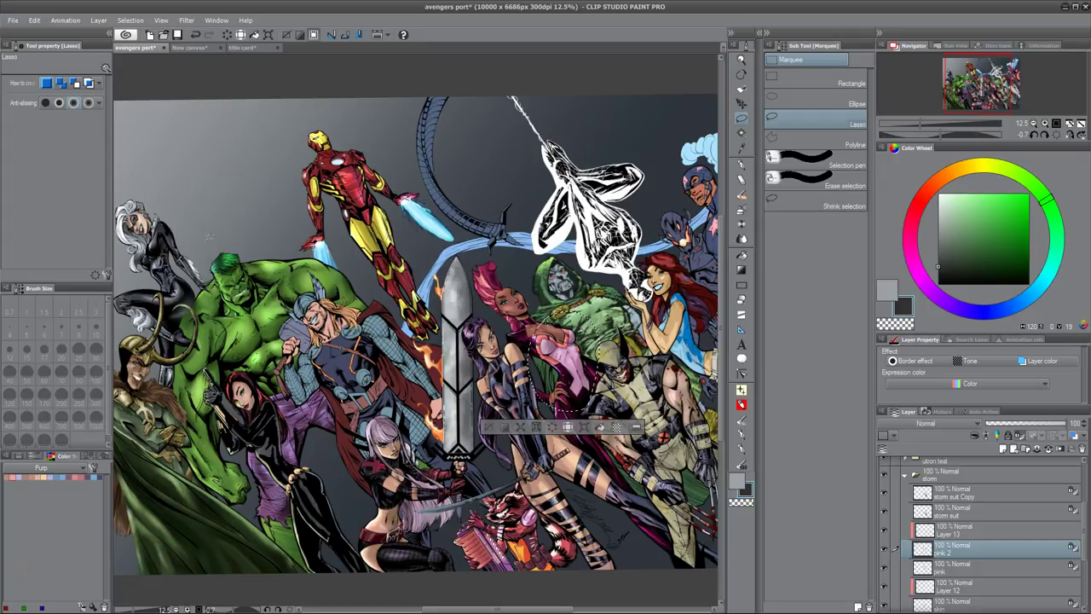
# Step: Zoom the artwork to 33.3% and set the drawing colour to pure black
pyautogui.moveTo(417, 324); pyautogui.dragTo(391, 301)
pyautogui.moveTo(616, 260); pyautogui.dragTo(488, 288)
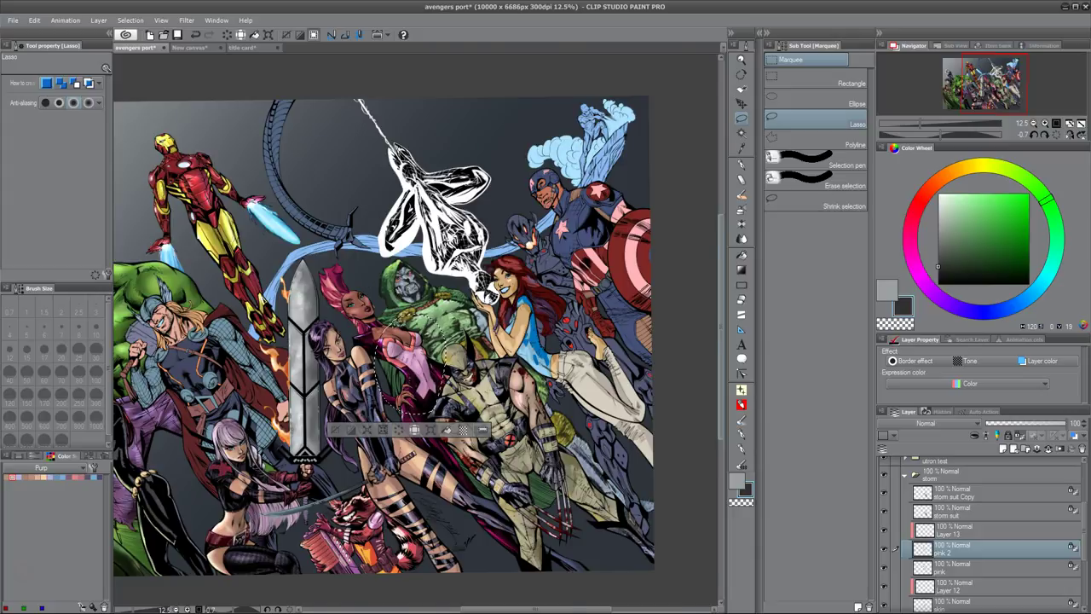
pyautogui.scroll(4, 396, 262)
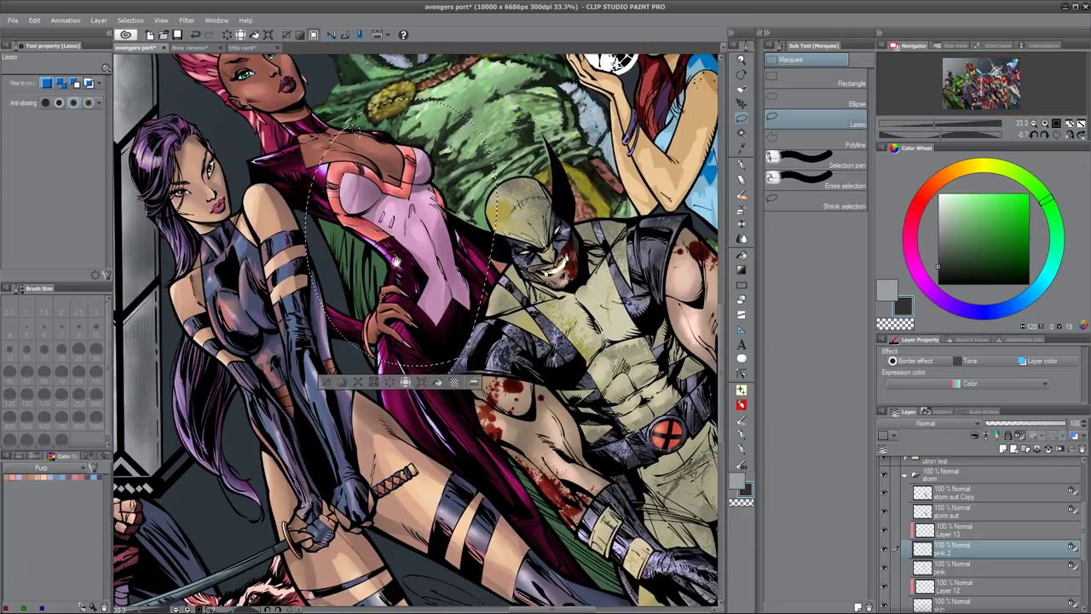
pyautogui.moveTo(395, 260); pyautogui.dragTo(408, 290)
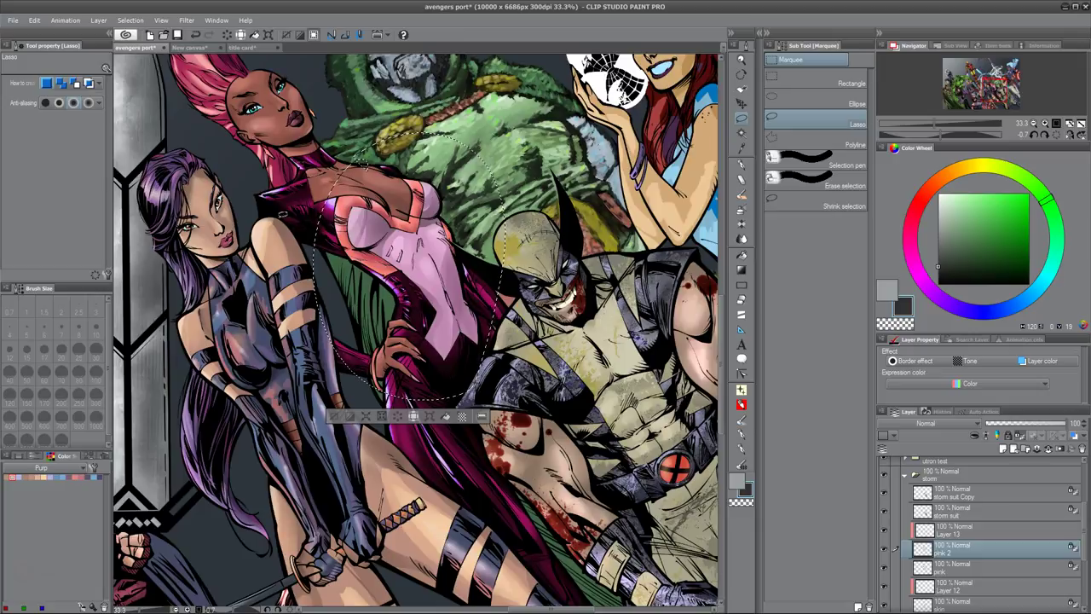
pyautogui.moveTo(469, 240); pyautogui.dragTo(436, 258)
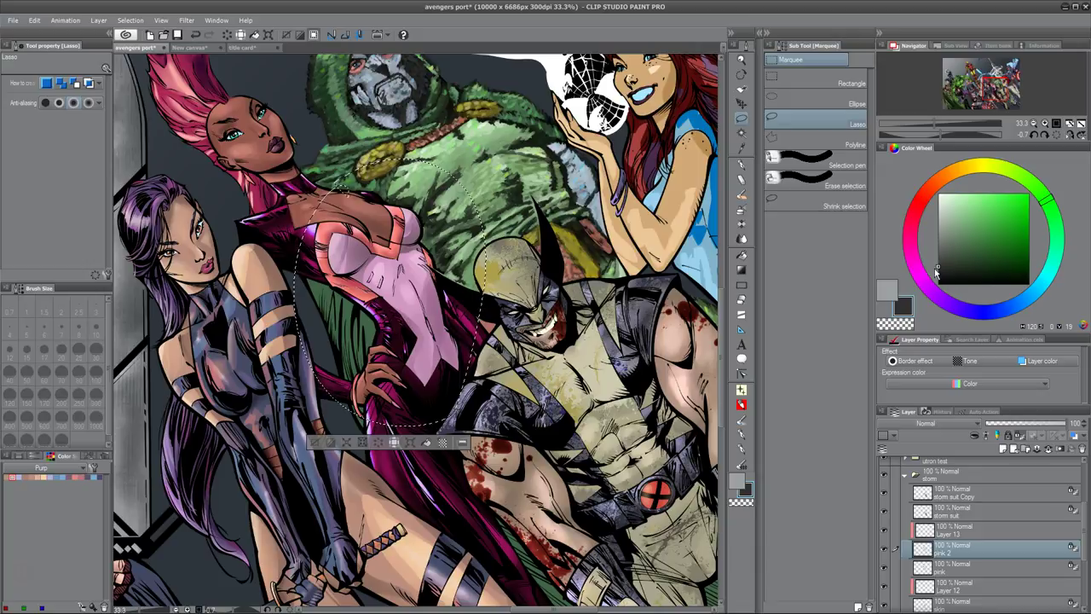
pyautogui.moveTo(939, 276)
pyautogui.mouseDown()
pyautogui.moveTo(940, 289)
pyautogui.moveTo(939, 247)
pyautogui.moveTo(938, 263)
pyautogui.mouseUp()
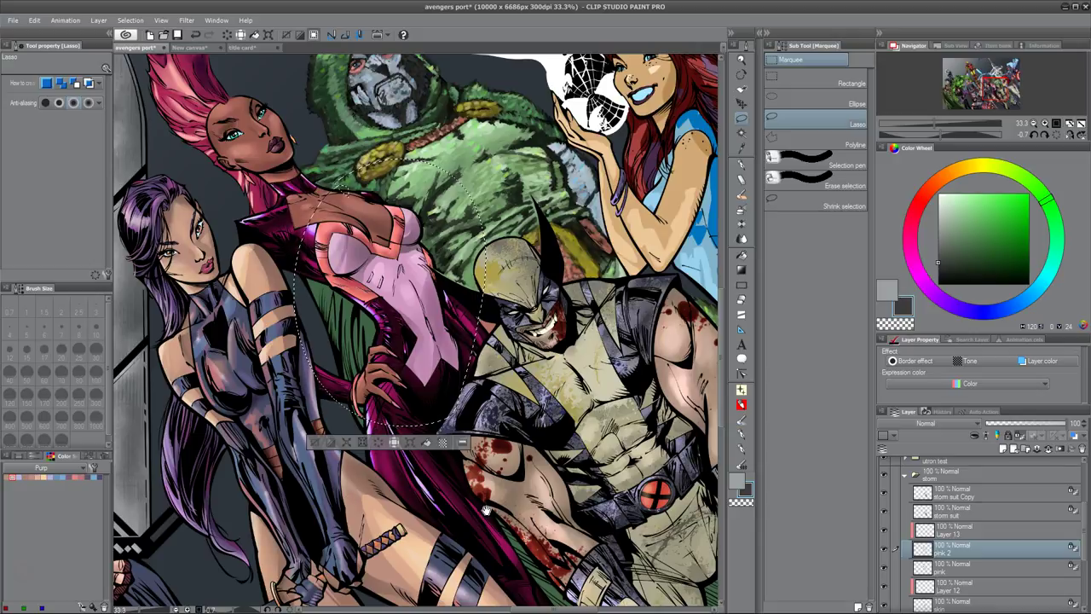
# Step: Clear the lasso selection and zoom to 100% on Storm's chest and collar
pyautogui.moveTo(485, 511)
pyautogui.mouseDown()
pyautogui.moveTo(473, 460)
pyautogui.moveTo(465, 519)
pyautogui.mouseUp()
pyautogui.moveTo(484, 463)
pyautogui.mouseDown()
pyautogui.moveTo(470, 518)
pyautogui.moveTo(429, 492)
pyautogui.moveTo(426, 446)
pyautogui.mouseUp()
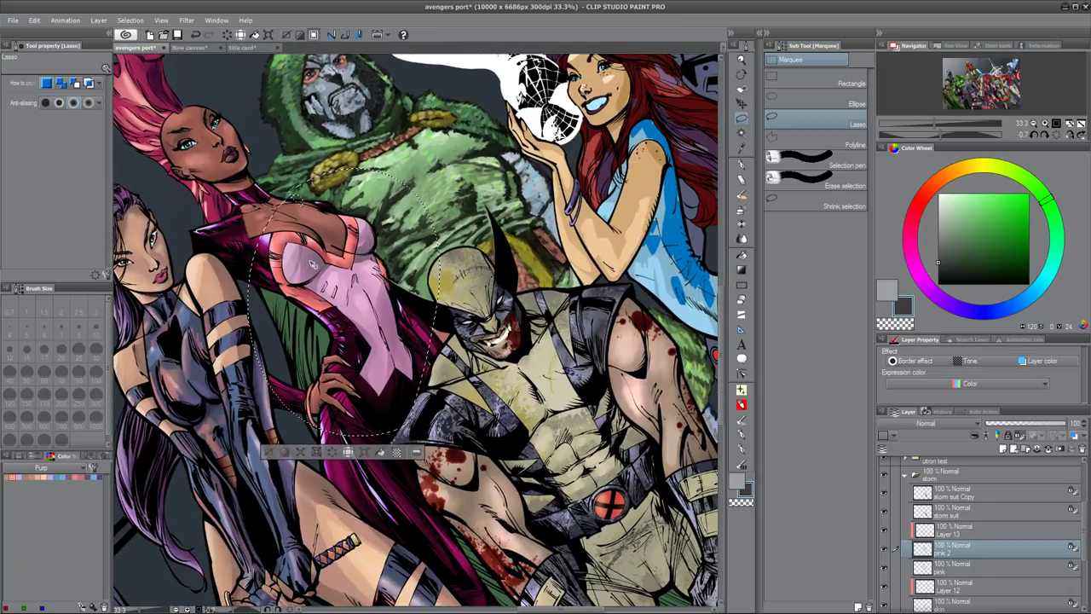
pyautogui.hotkey('ctrl', 'd')
pyautogui.scroll(3, 310, 261)
pyautogui.moveTo(309, 262); pyautogui.dragTo(377, 357)
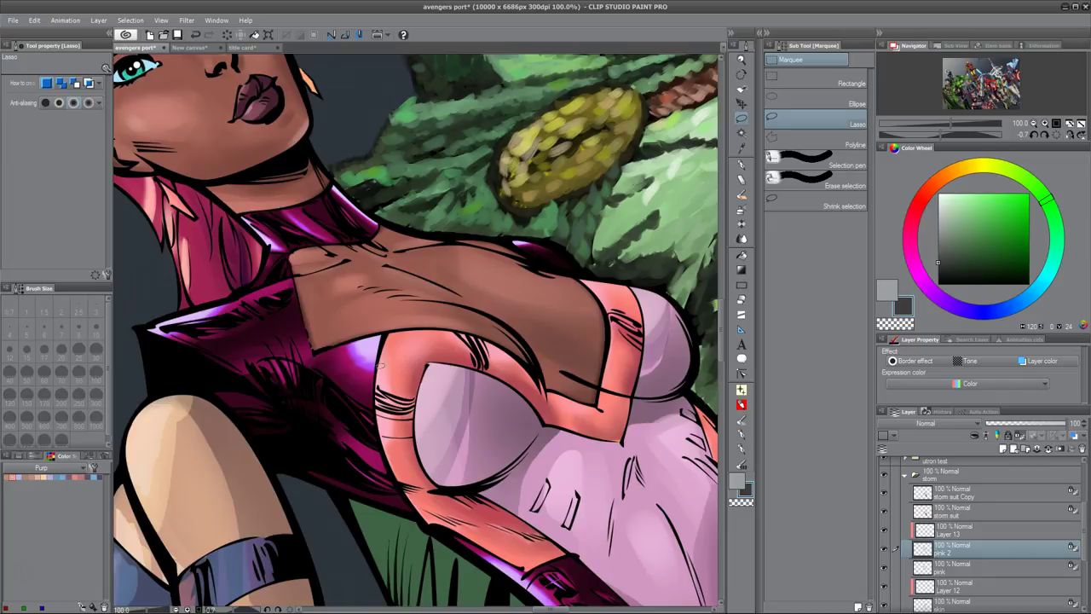
pyautogui.moveTo(377, 421); pyautogui.dragTo(368, 66)
pyautogui.moveTo(524, 464); pyautogui.dragTo(420, 189)
pyautogui.moveTo(415, 327); pyautogui.dragTo(380, 205)
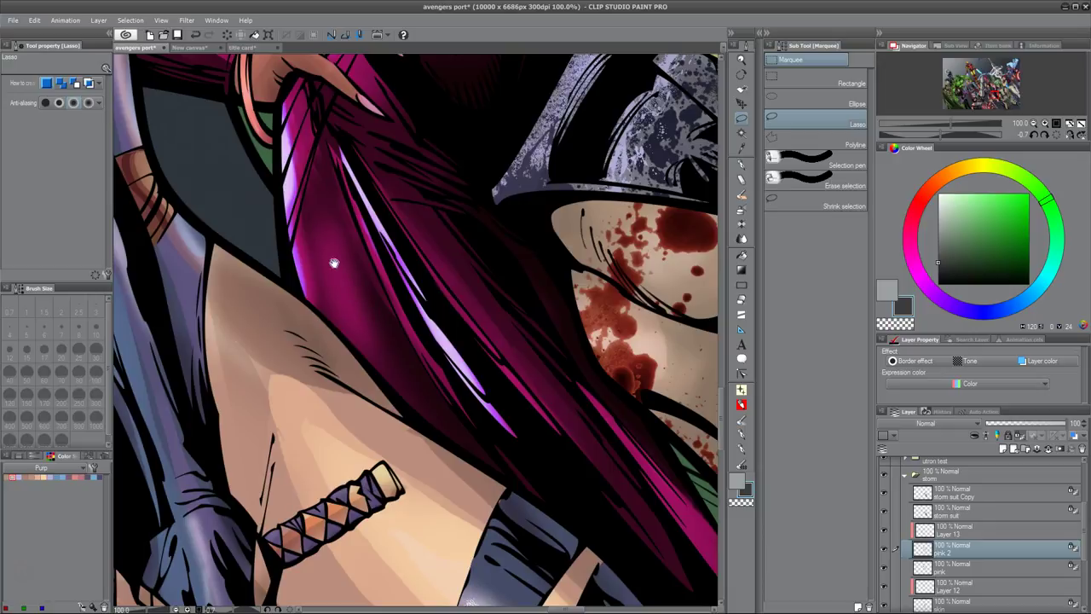
pyautogui.moveTo(408, 367); pyautogui.dragTo(305, 257)
pyautogui.moveTo(431, 398); pyautogui.dragTo(299, 252)
pyautogui.moveTo(444, 369); pyautogui.dragTo(424, 314)
pyautogui.moveTo(505, 325); pyautogui.dragTo(491, 526)
pyautogui.moveTo(351, 327); pyautogui.dragTo(507, 547)
pyautogui.moveTo(398, 434); pyautogui.dragTo(447, 470)
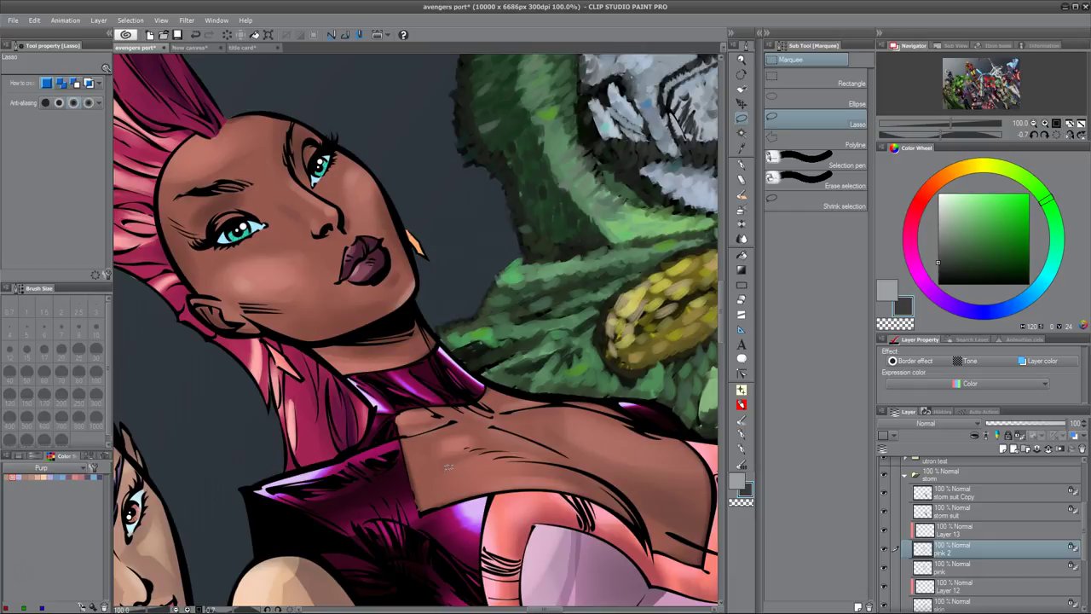
pyautogui.scroll(-1, 448, 466)
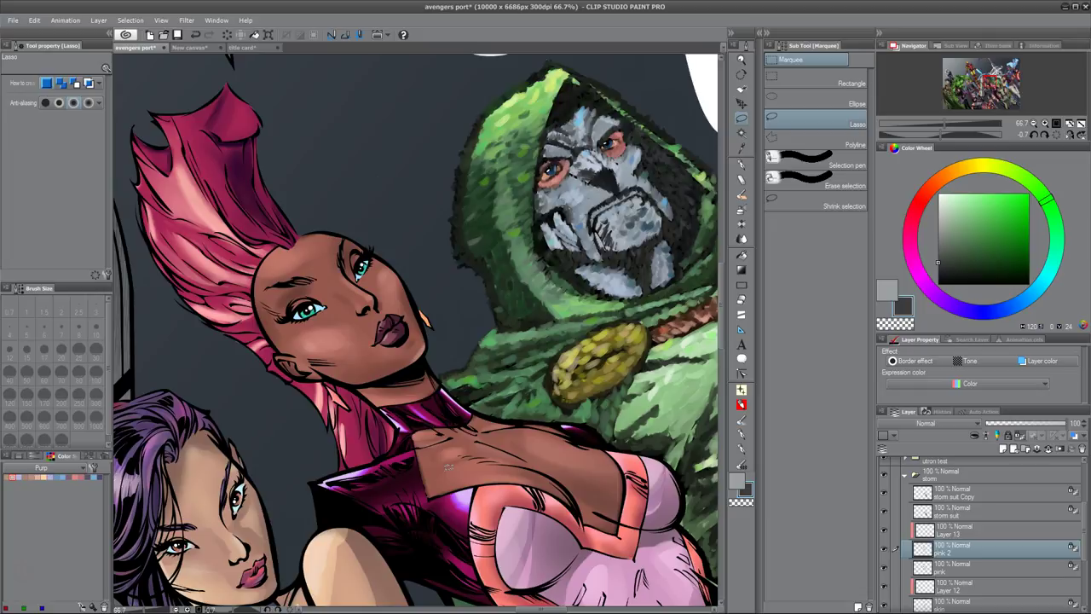
# Step: Zoom out to 33.3% and lasso a freehand selection around Storm's suit
pyautogui.scroll(-1, 447, 465)
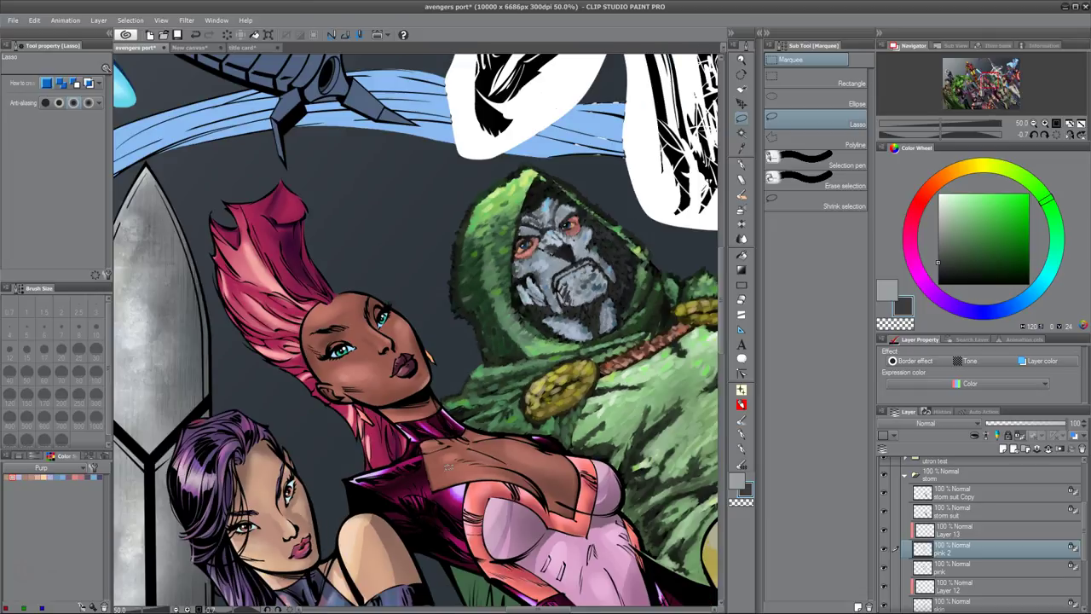
pyautogui.moveTo(447, 467); pyautogui.dragTo(402, 311)
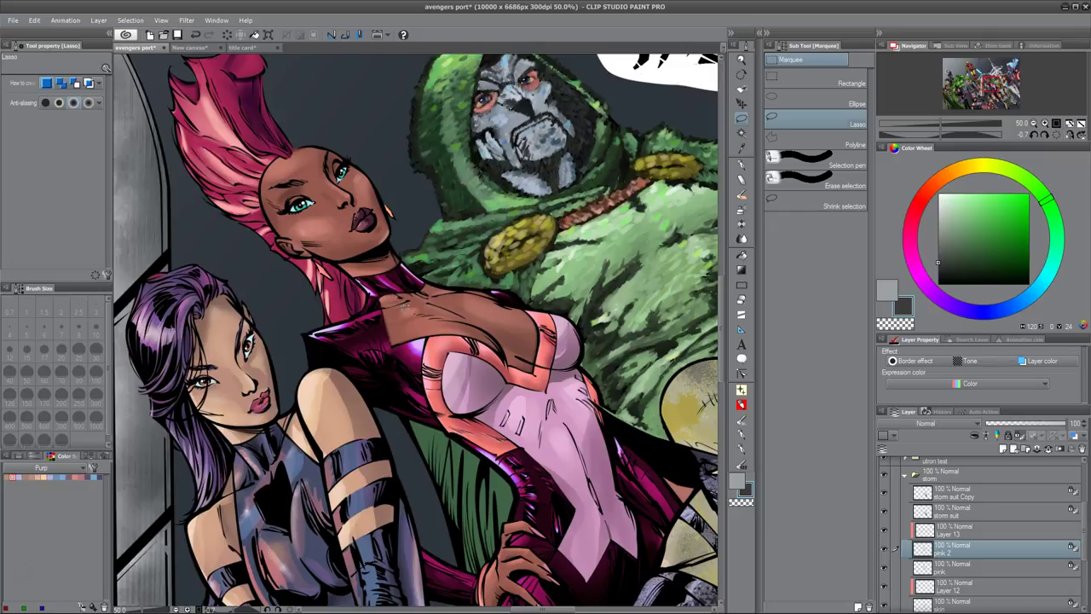
pyautogui.scroll(-1, 402, 311)
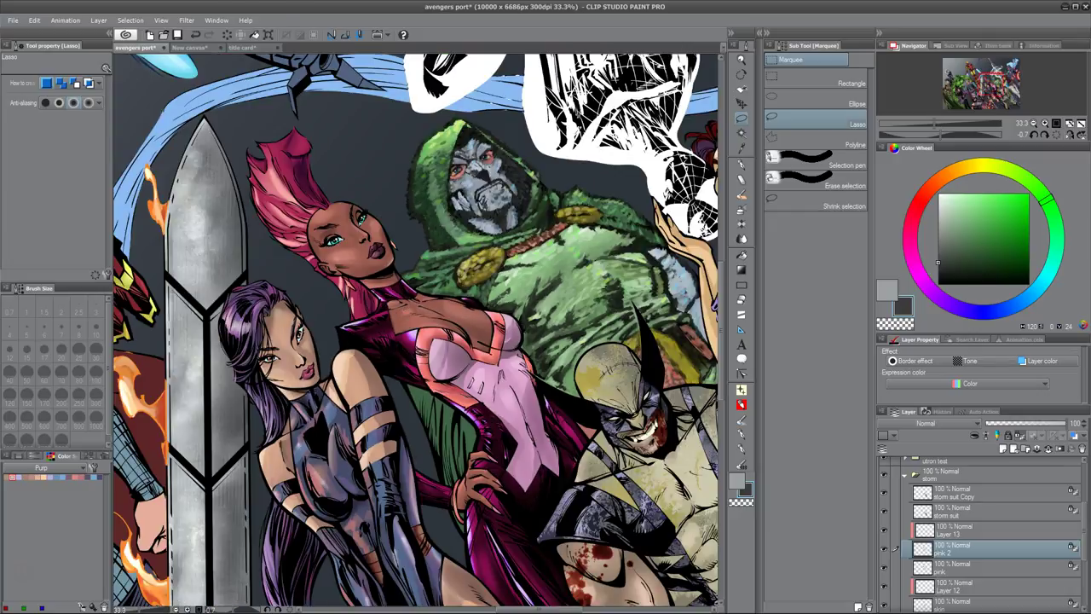
pyautogui.moveTo(435, 477)
pyautogui.mouseDown()
pyautogui.moveTo(600, 330)
pyautogui.moveTo(461, 274)
pyautogui.mouseUp()
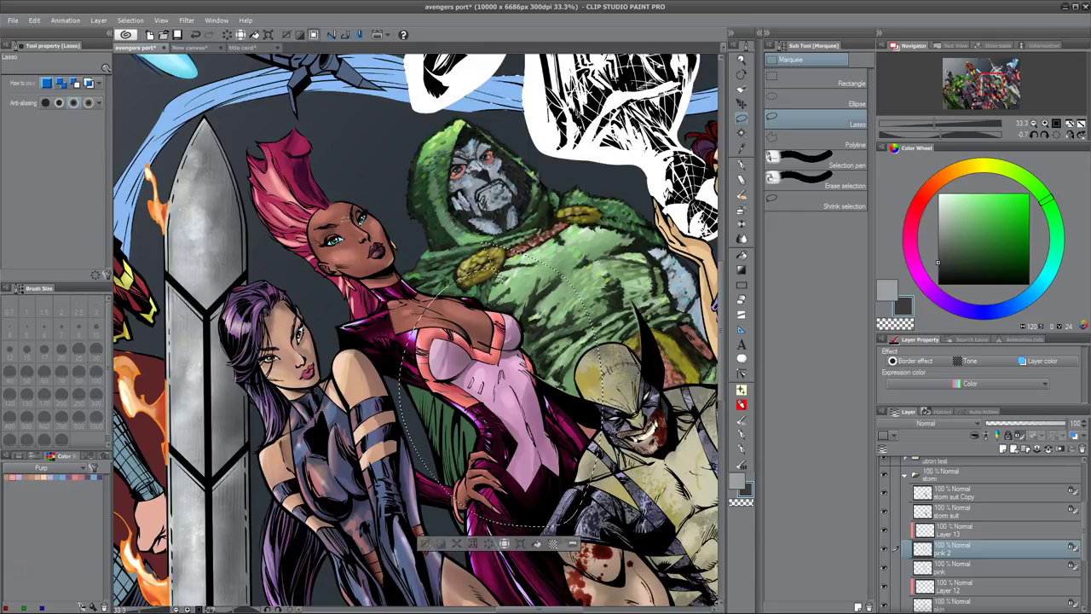
# Step: Open Edit > Tonal Correction > Gradient map for the selection
pyautogui.click(34, 21)
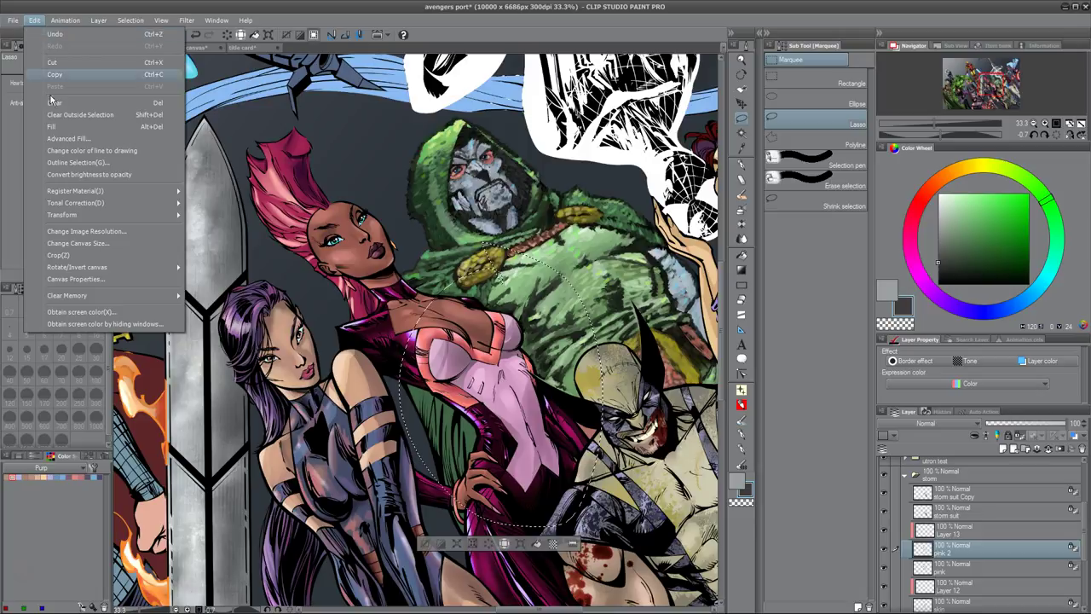
pyautogui.moveTo(107, 205)
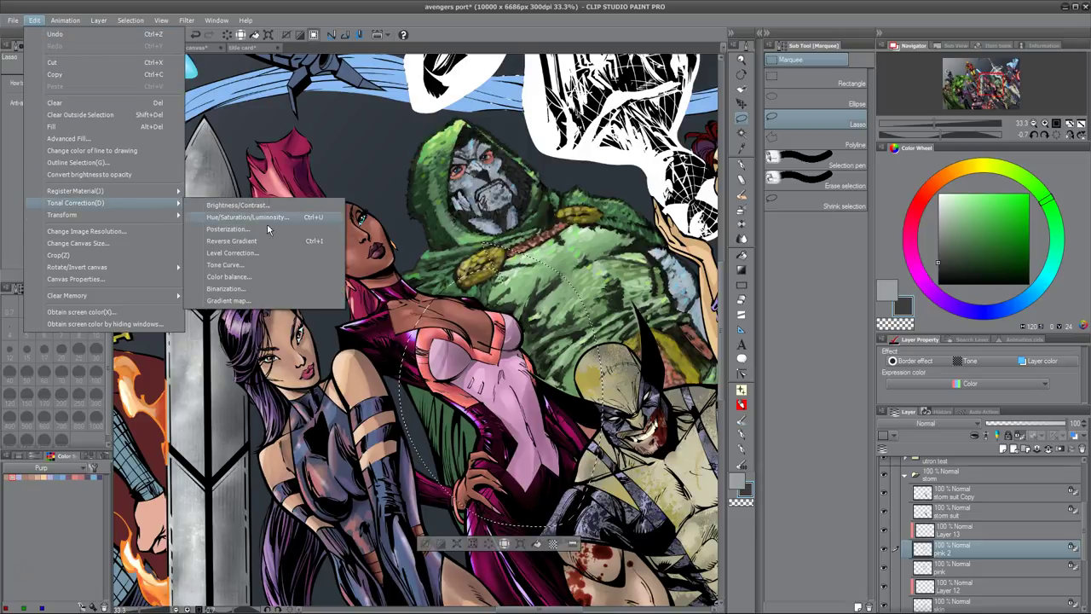
pyautogui.click(288, 300)
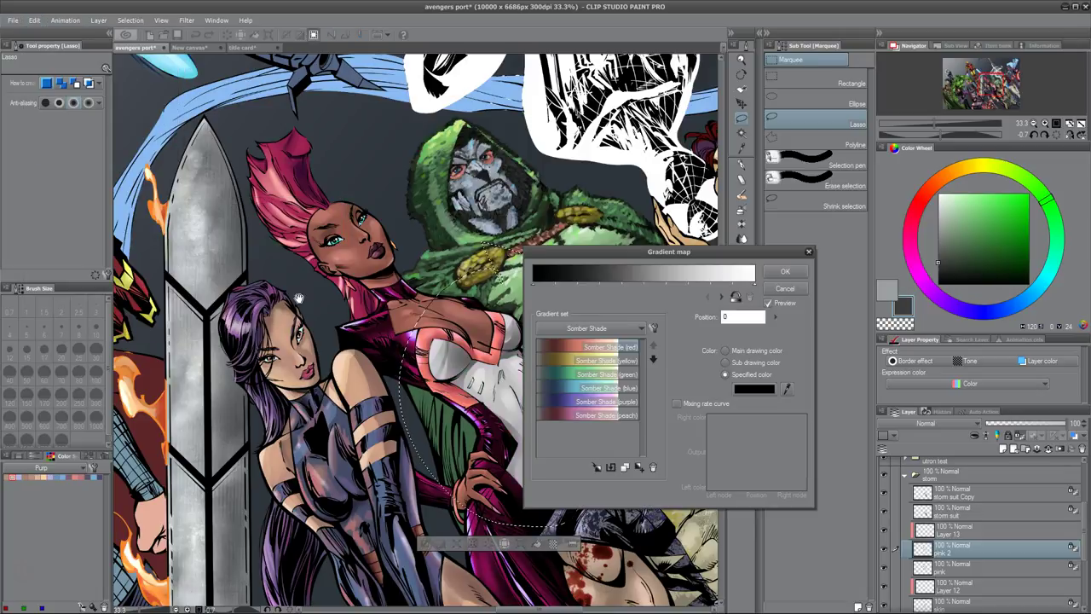
pyautogui.moveTo(710, 256); pyautogui.dragTo(790, 239)
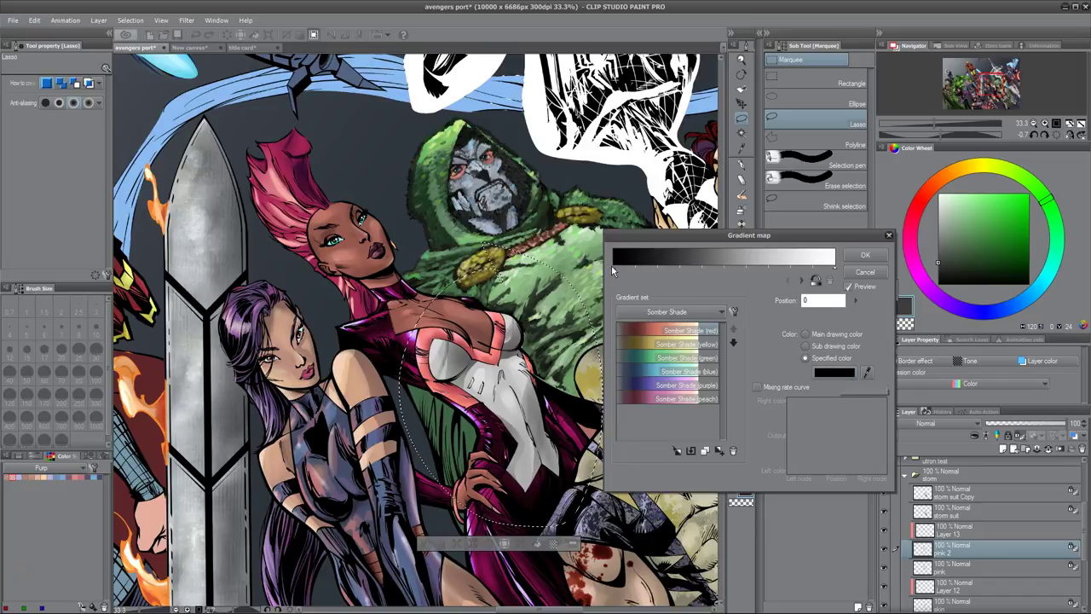
pyautogui.click(834, 371)
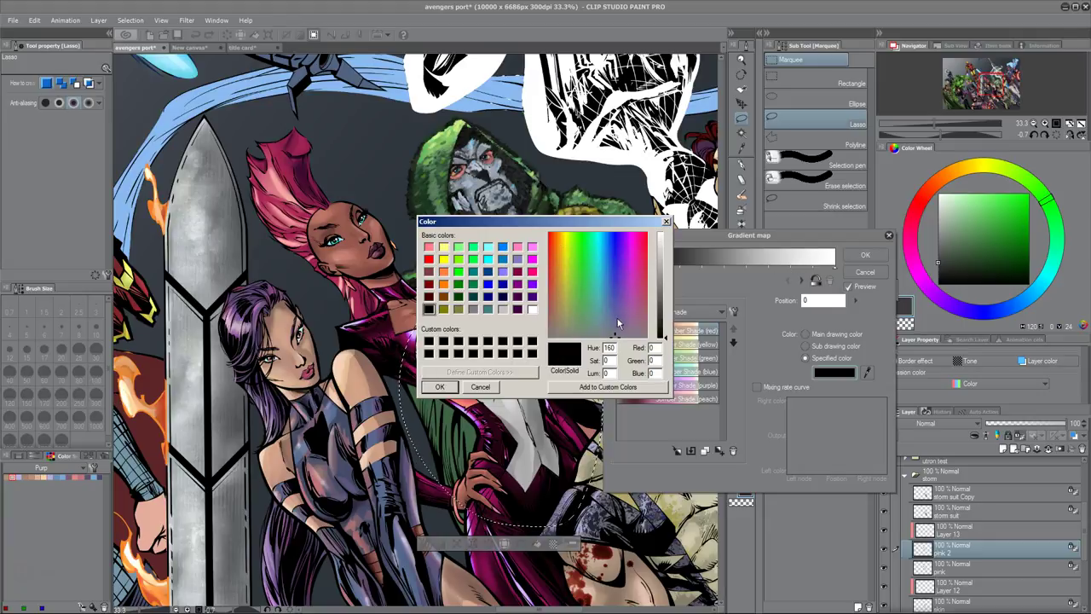
pyautogui.moveTo(610, 329); pyautogui.dragTo(609, 293)
pyautogui.click(563, 314)
pyautogui.click(667, 221)
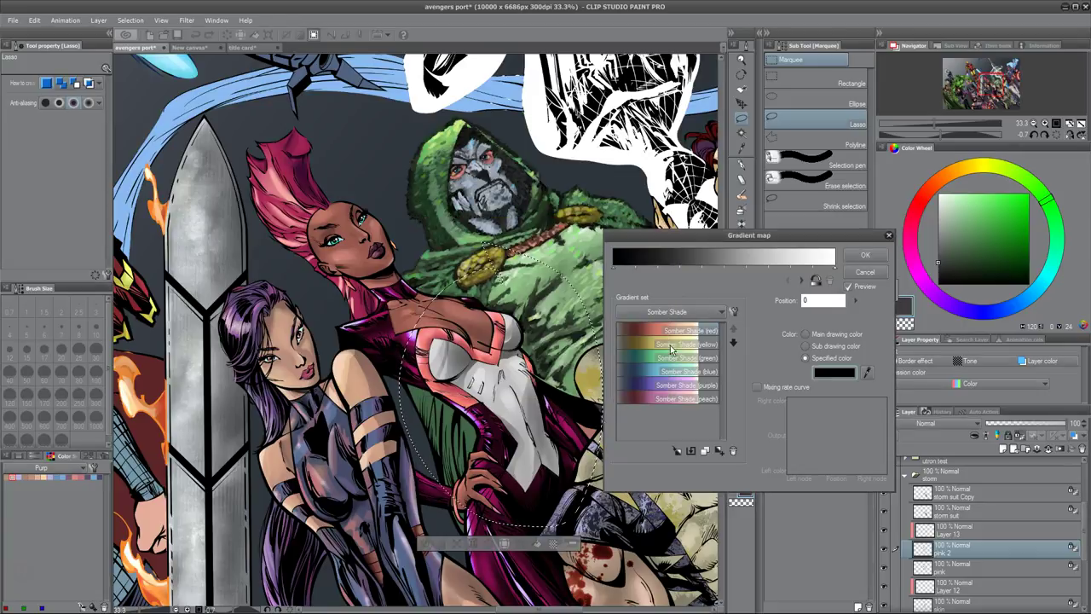
pyautogui.moveTo(716, 235)
pyautogui.mouseDown()
pyautogui.moveTo(721, 245)
pyautogui.moveTo(684, 237)
pyautogui.moveTo(716, 239)
pyautogui.mouseUp()
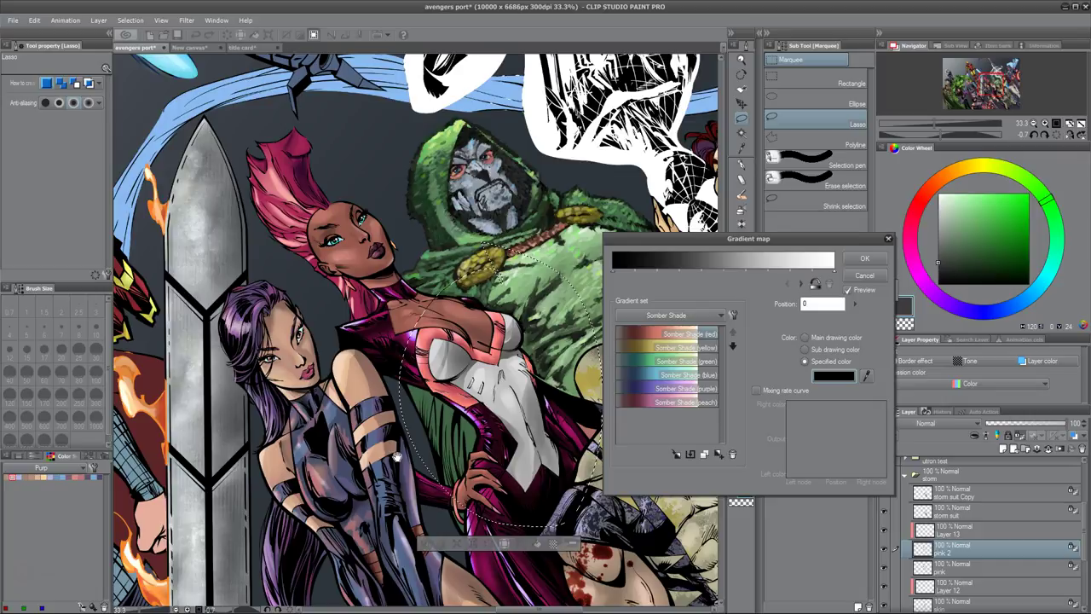
pyautogui.moveTo(615, 269); pyautogui.dragTo(689, 275)
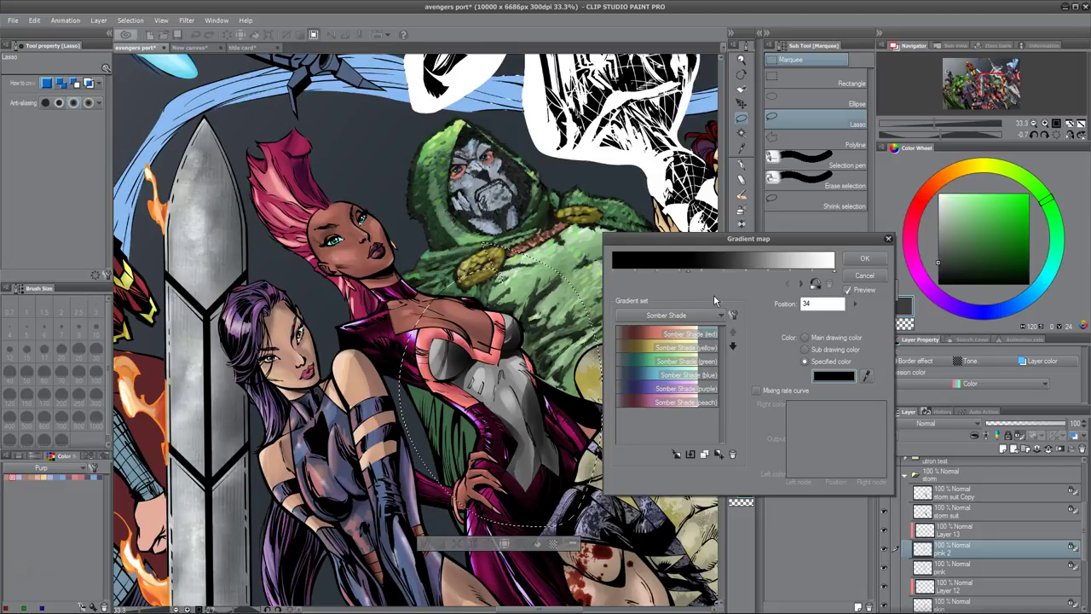
pyautogui.moveTo(687, 271); pyautogui.dragTo(606, 275)
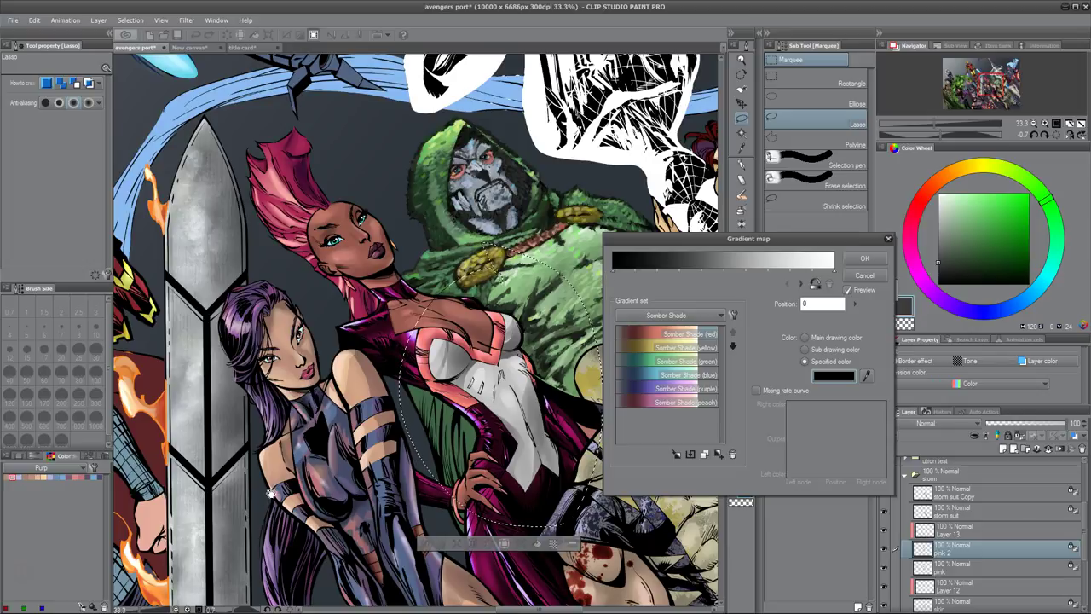
# Step: Place a grey node at position 34 and a lighter grey node at 69 on the gradient bar
pyautogui.click(688, 269)
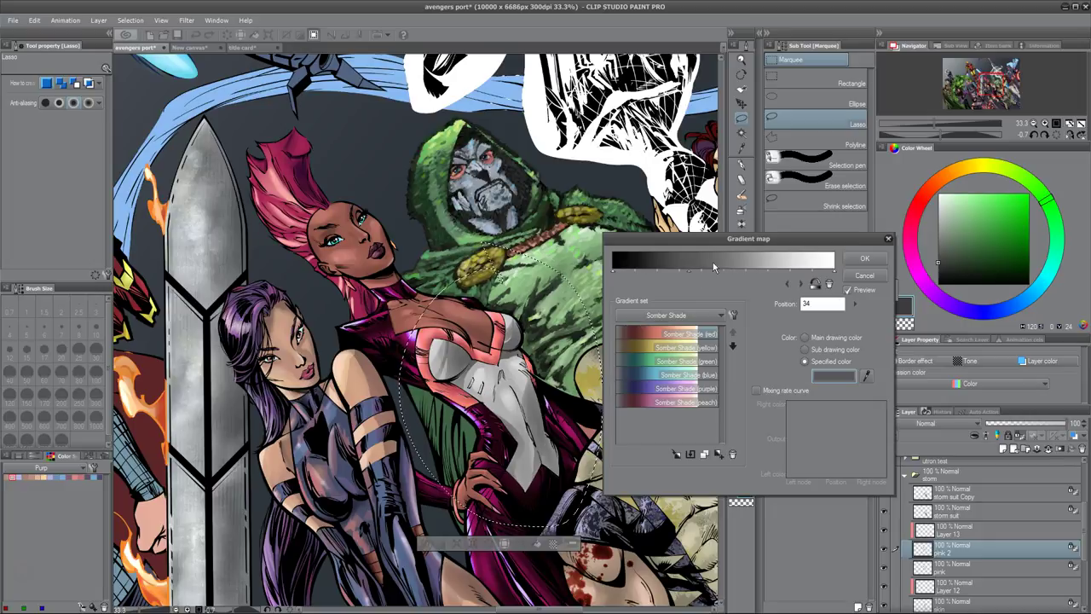
pyautogui.click(767, 269)
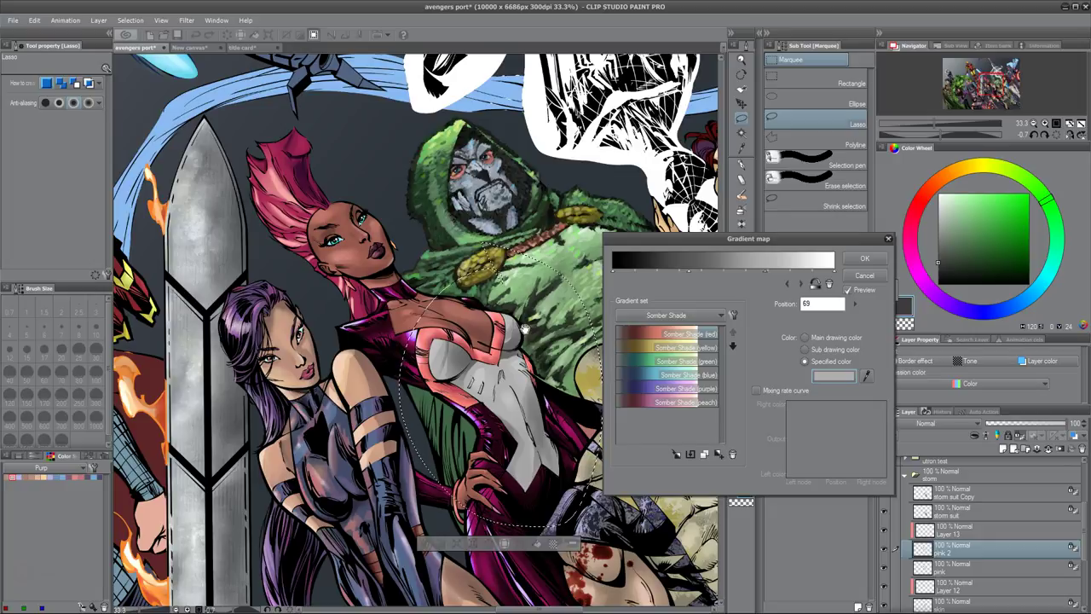
# Step: Set the gradient's dark end stop to a very dark purple
pyautogui.click(614, 271)
pyautogui.click(846, 378)
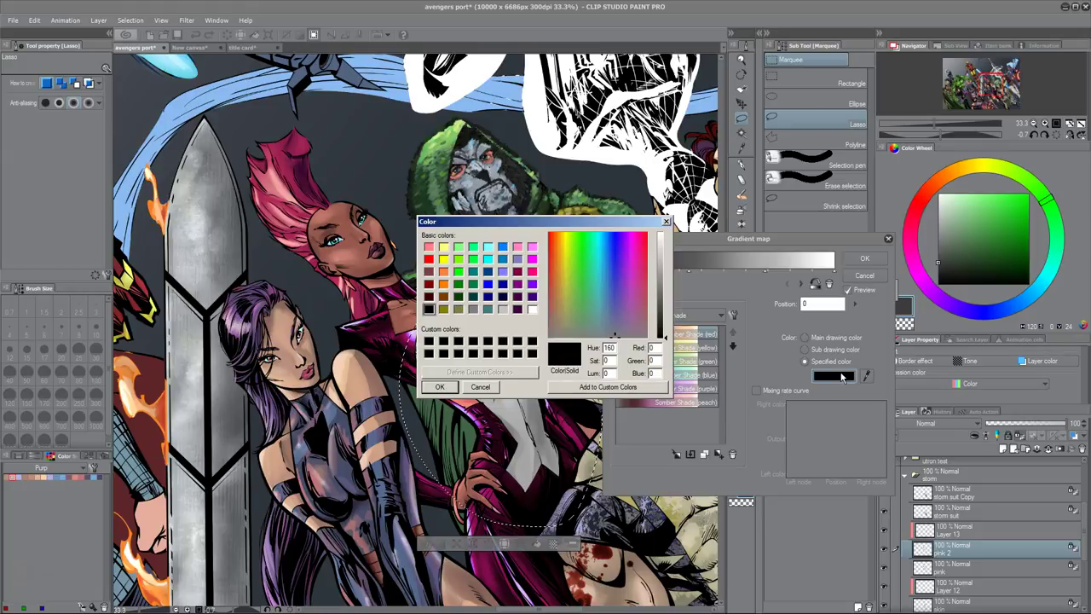
pyautogui.click(631, 241)
pyautogui.click(634, 250)
pyautogui.click(635, 245)
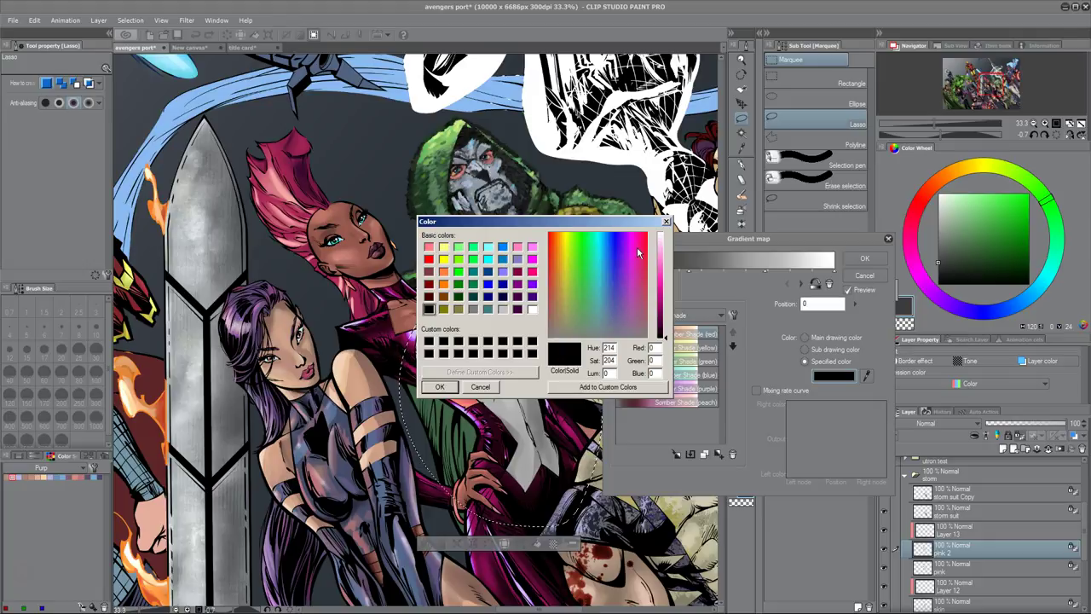
pyautogui.moveTo(635, 246); pyautogui.dragTo(634, 249)
pyautogui.click(634, 248)
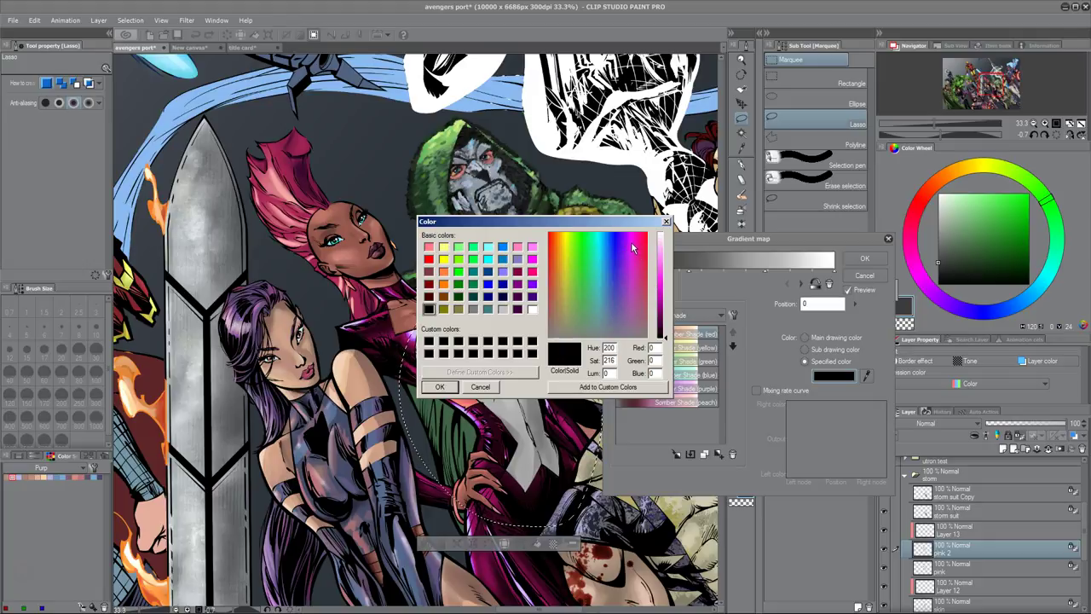
pyautogui.click(631, 241)
pyautogui.moveTo(667, 339); pyautogui.dragTo(666, 326)
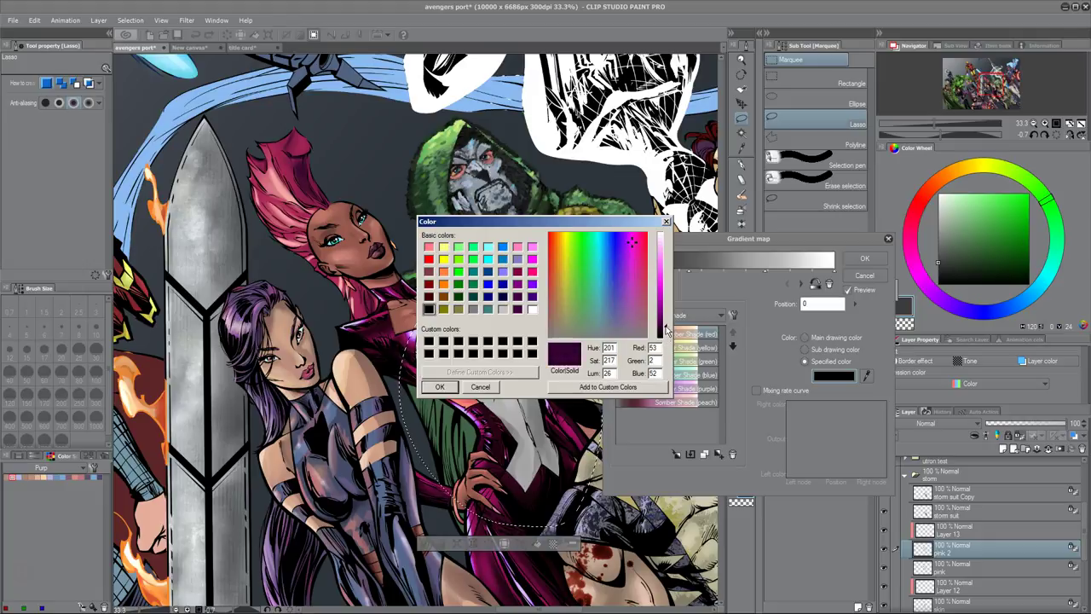
pyautogui.click(440, 389)
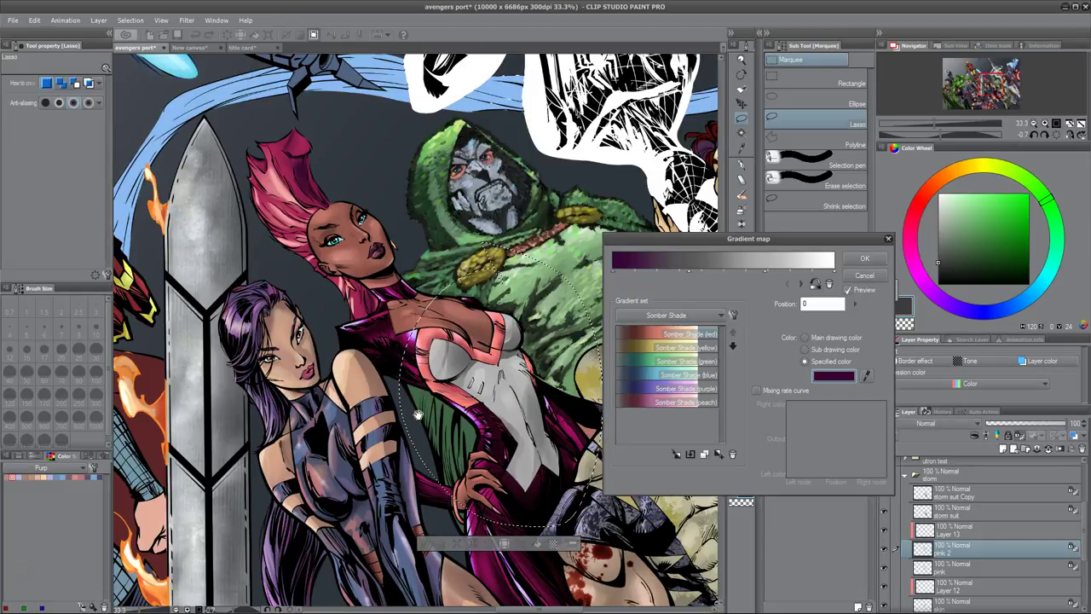
# Step: Set the stop at 34 to a medium purple
pyautogui.click(688, 271)
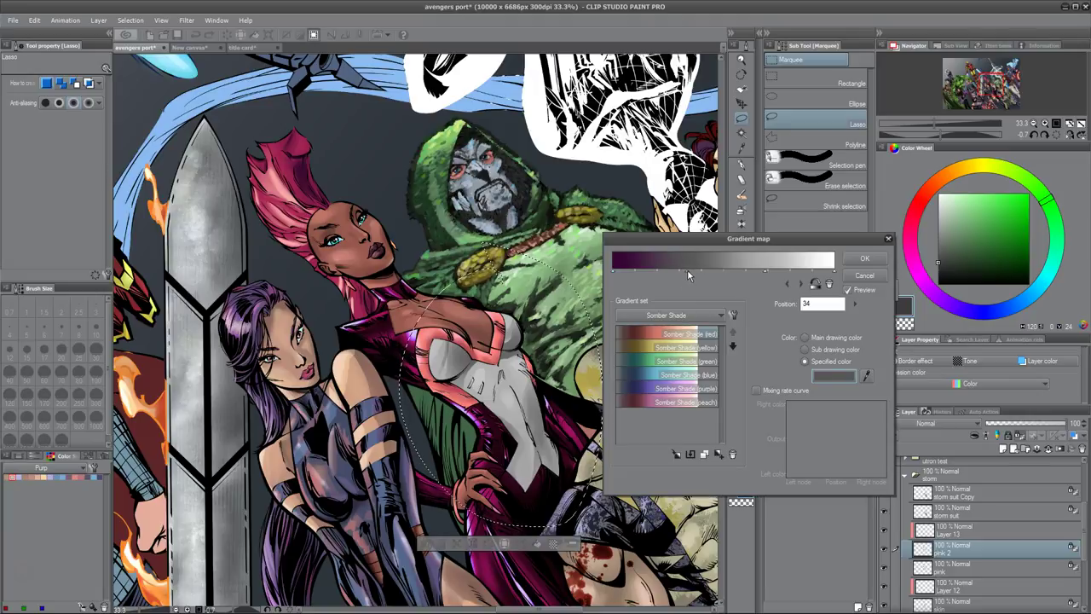
pyautogui.click(844, 375)
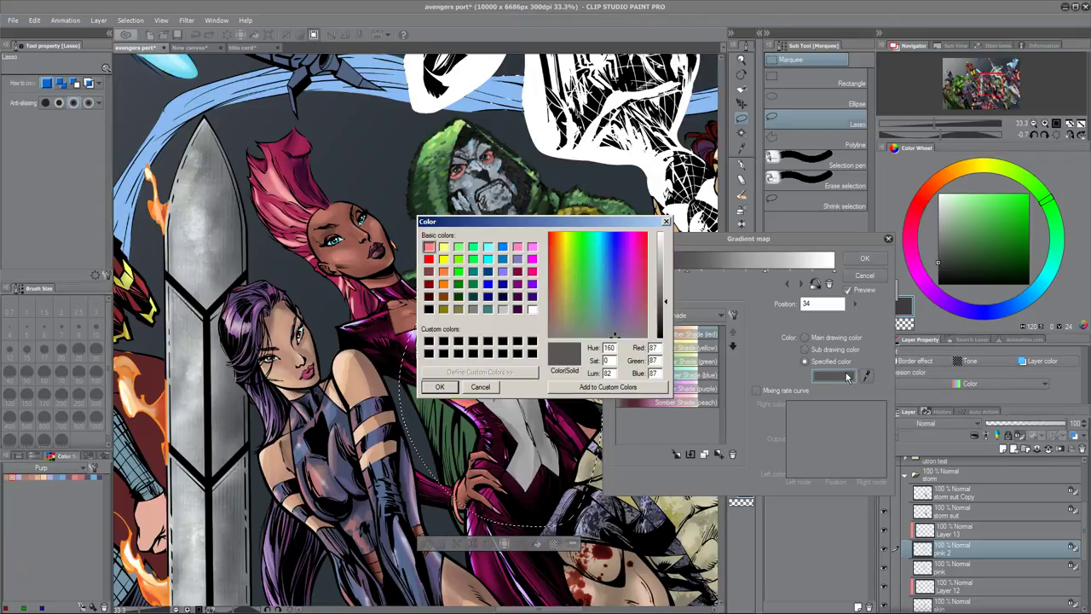
pyautogui.click(631, 280)
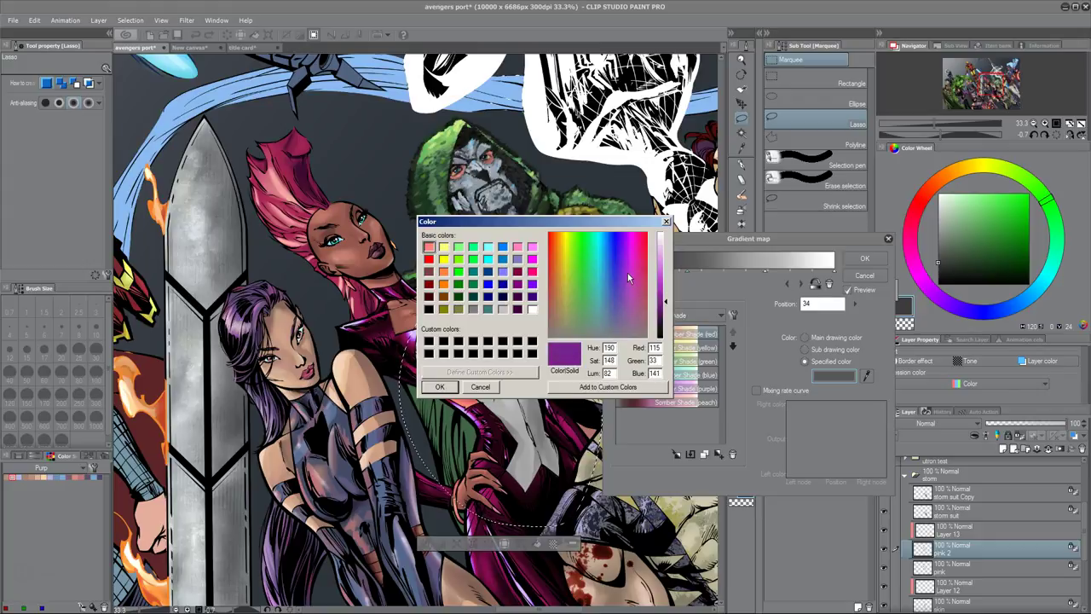
pyautogui.click(627, 273)
pyautogui.click(631, 274)
pyautogui.click(440, 387)
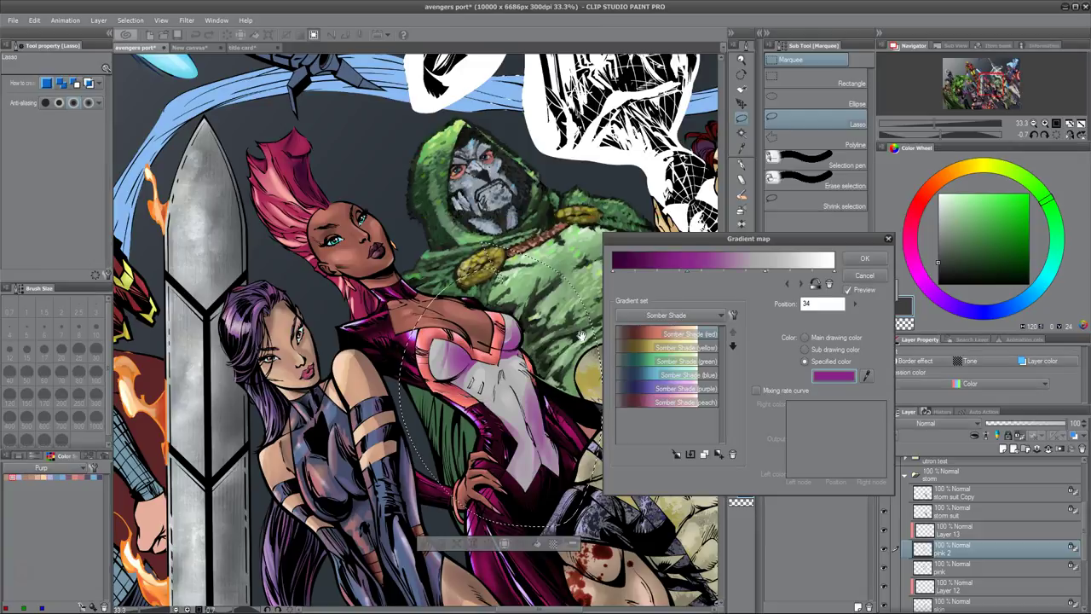
# Step: Set the stop at 69 to pink
pyautogui.click(766, 271)
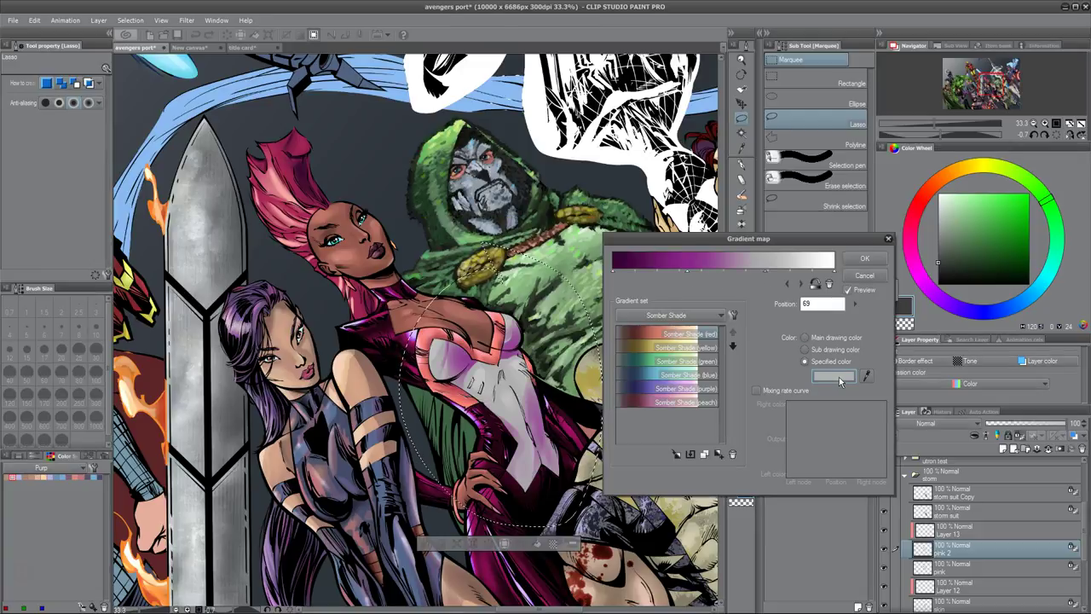
pyautogui.click(834, 375)
pyautogui.click(632, 281)
pyautogui.click(625, 276)
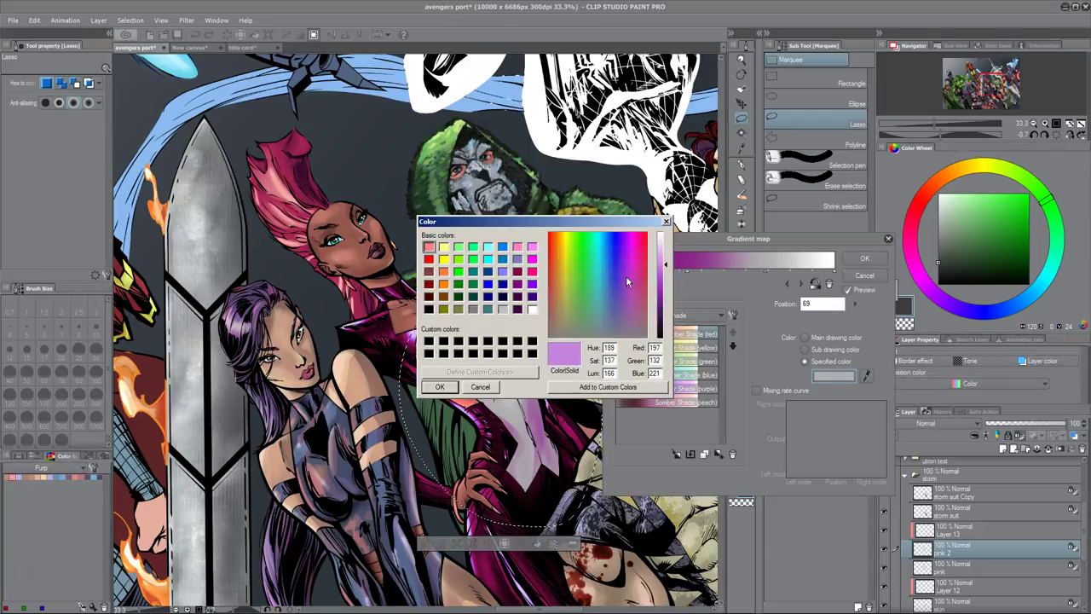
pyautogui.click(631, 279)
pyautogui.click(633, 276)
pyautogui.click(635, 273)
pyautogui.click(636, 272)
pyautogui.click(440, 386)
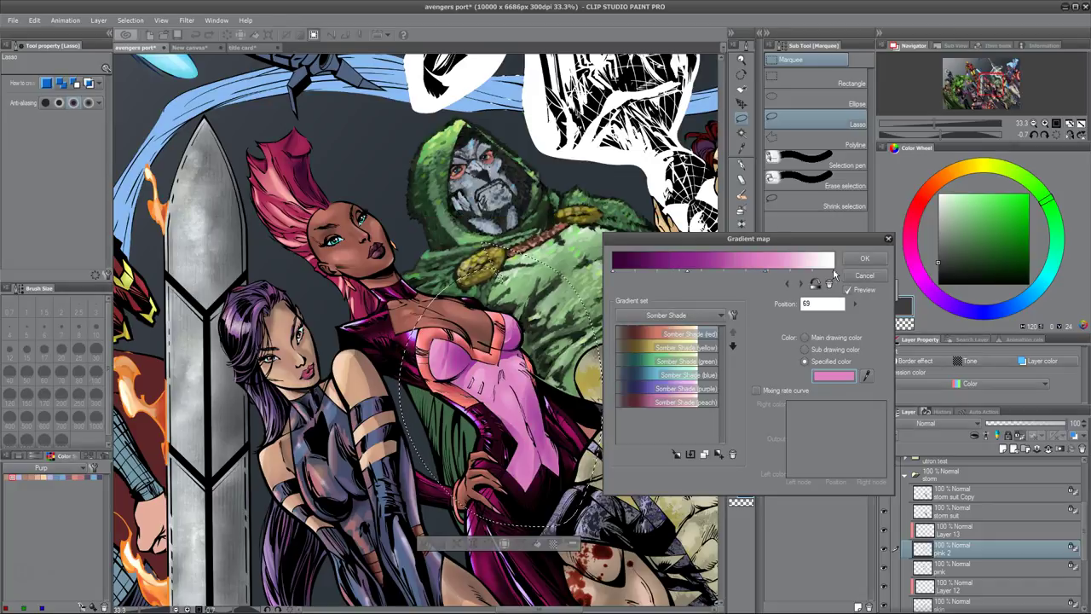
# Step: Set the light end stop at 100 to pale pink
pyautogui.click(835, 271)
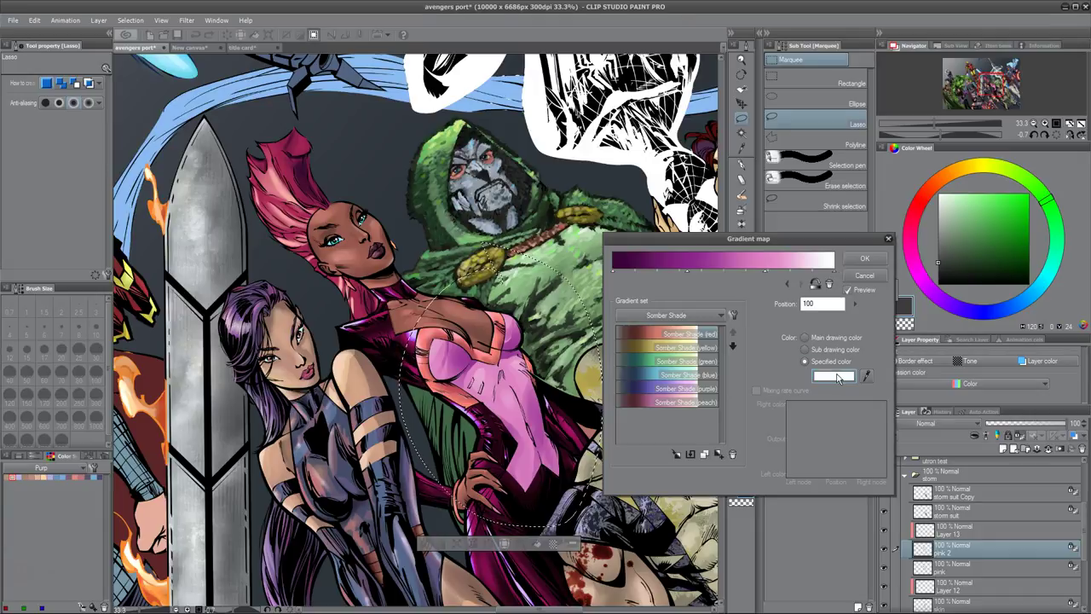
pyautogui.click(833, 375)
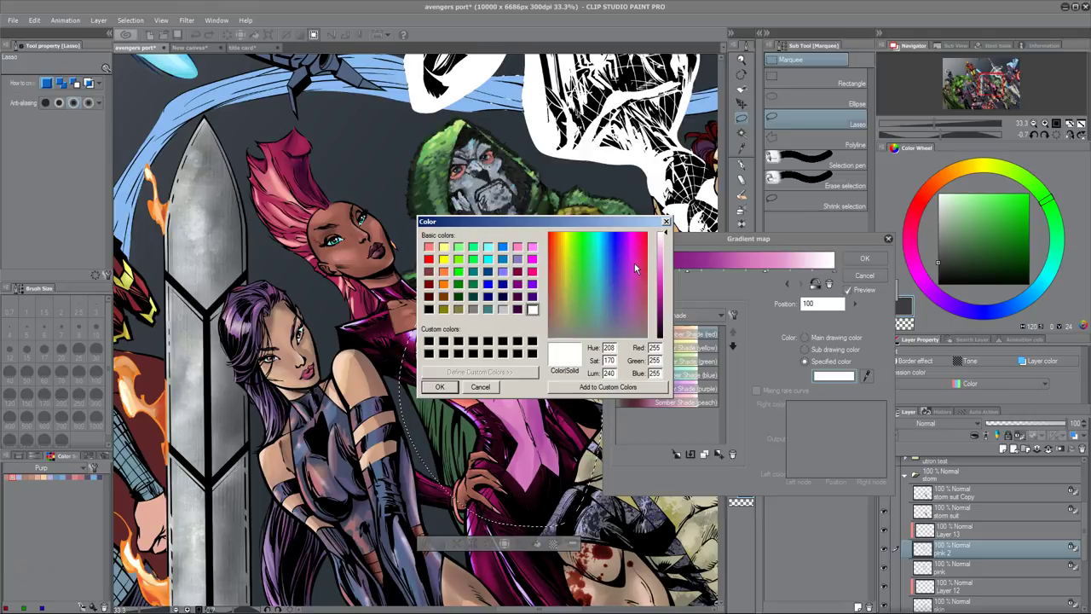
pyautogui.moveTo(634, 261); pyautogui.dragTo(668, 249)
pyautogui.click(439, 386)
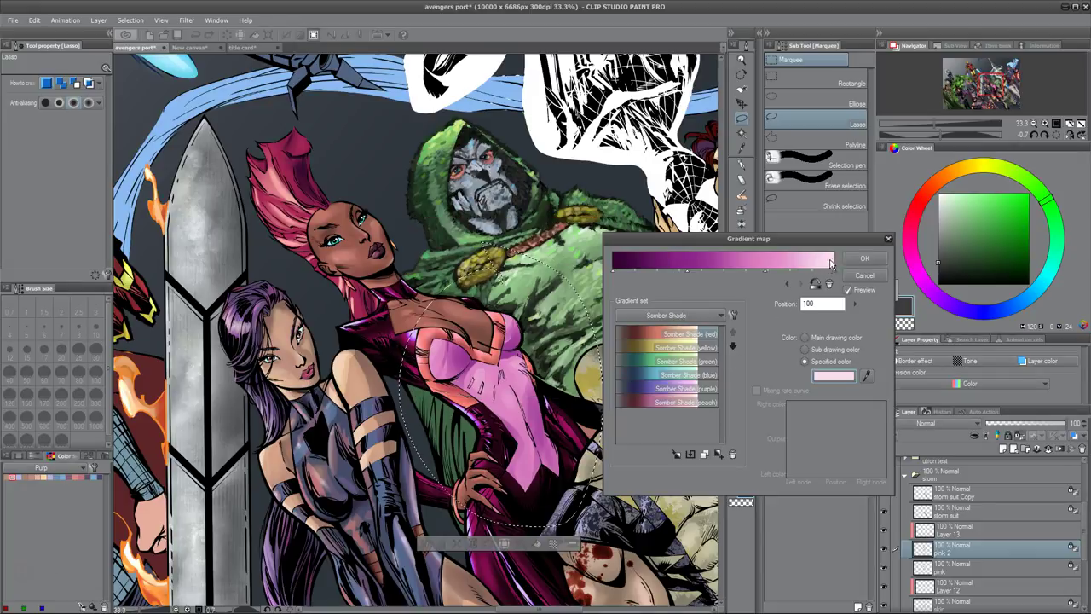
pyautogui.click(765, 271)
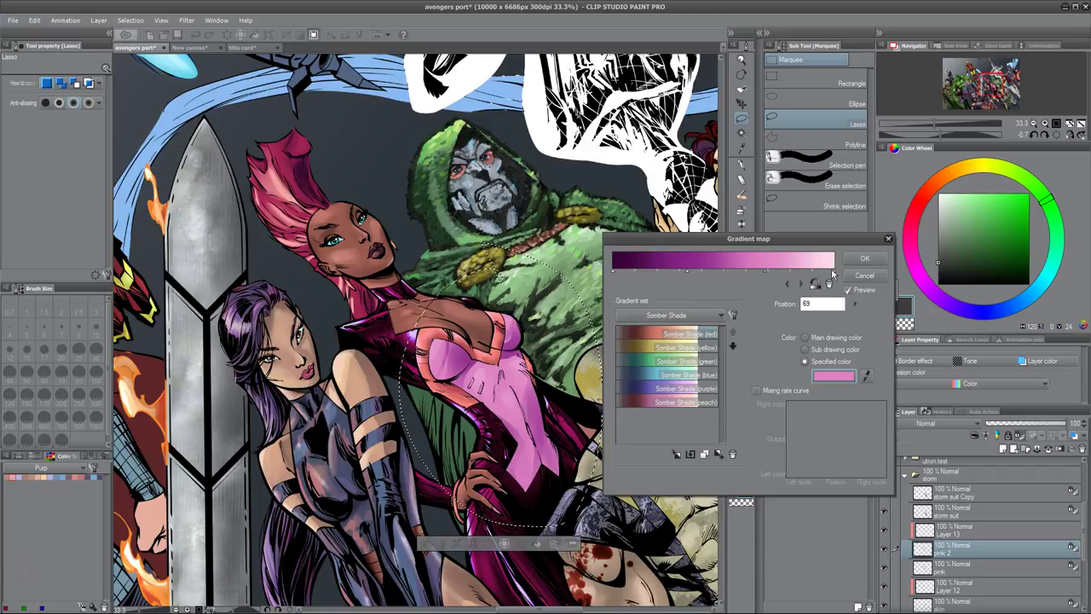
# Step: Drag the purple and pink stops along the bar, leaving a node at position 56
pyautogui.moveTo(833, 274)
pyautogui.mouseDown()
pyautogui.moveTo(755, 287)
pyautogui.moveTo(832, 276)
pyautogui.mouseUp()
pyautogui.click(785, 271)
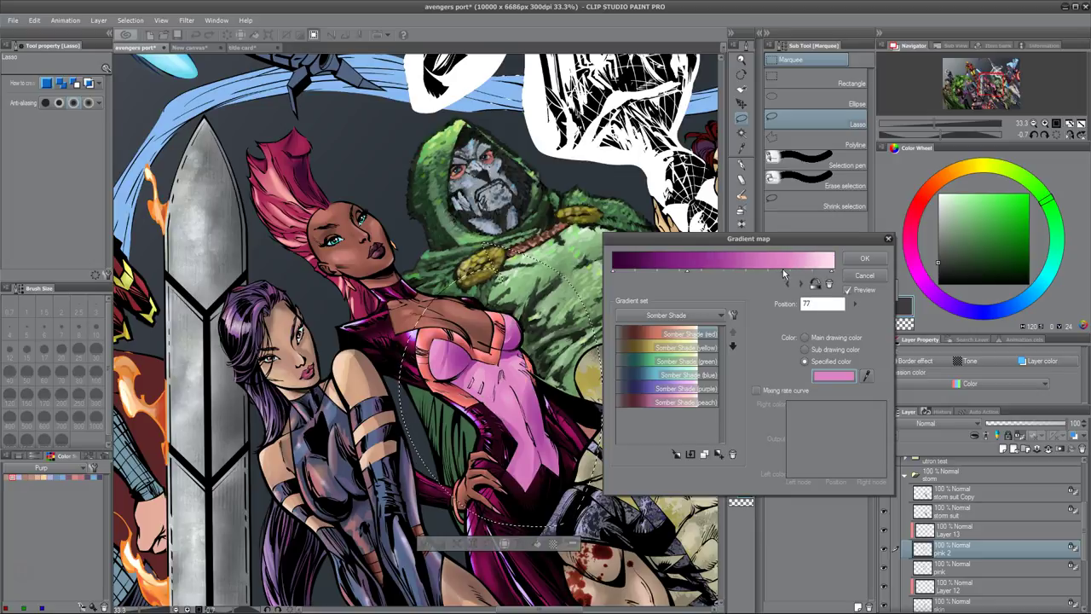
pyautogui.moveTo(686, 271)
pyautogui.mouseDown()
pyautogui.moveTo(714, 273)
pyautogui.moveTo(699, 270)
pyautogui.mouseUp()
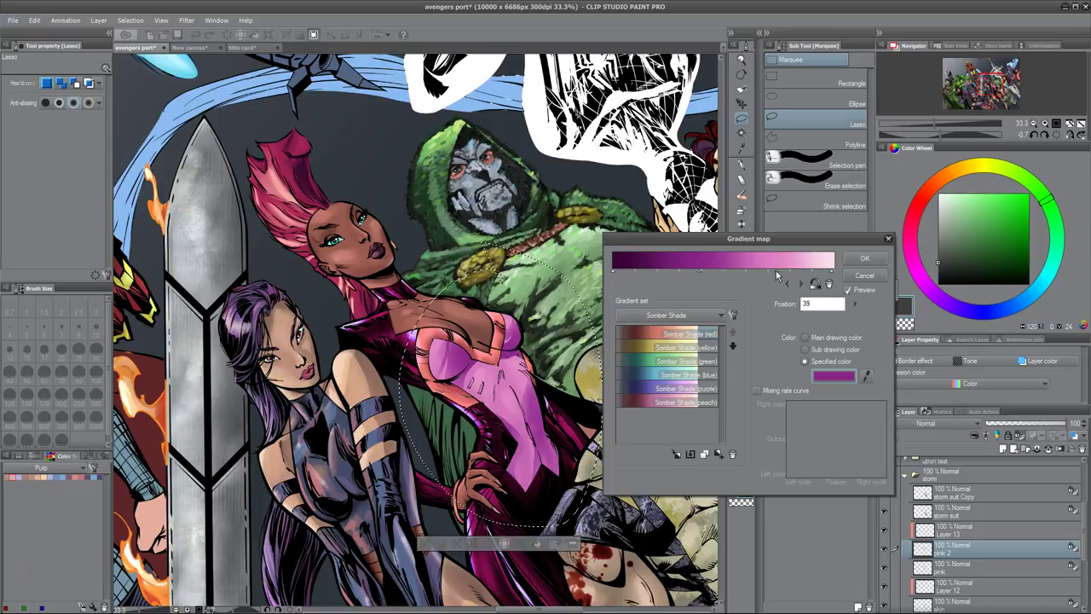
pyautogui.moveTo(779, 274); pyautogui.dragTo(738, 284)
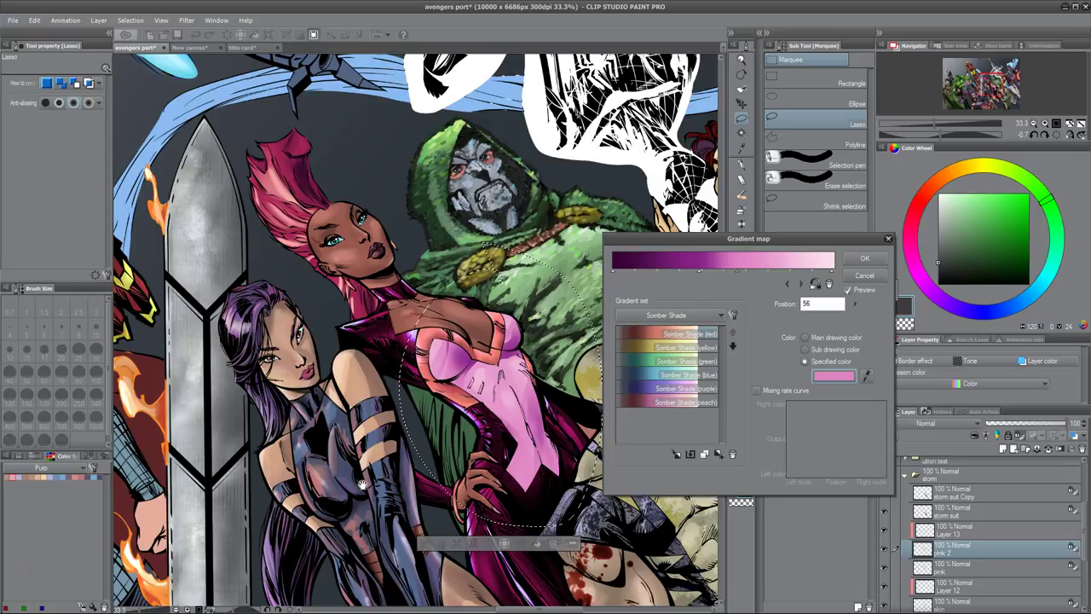
# Step: Apply the Somber Shade (blue) preset and set its left end stop to black
pyautogui.click(650, 379)
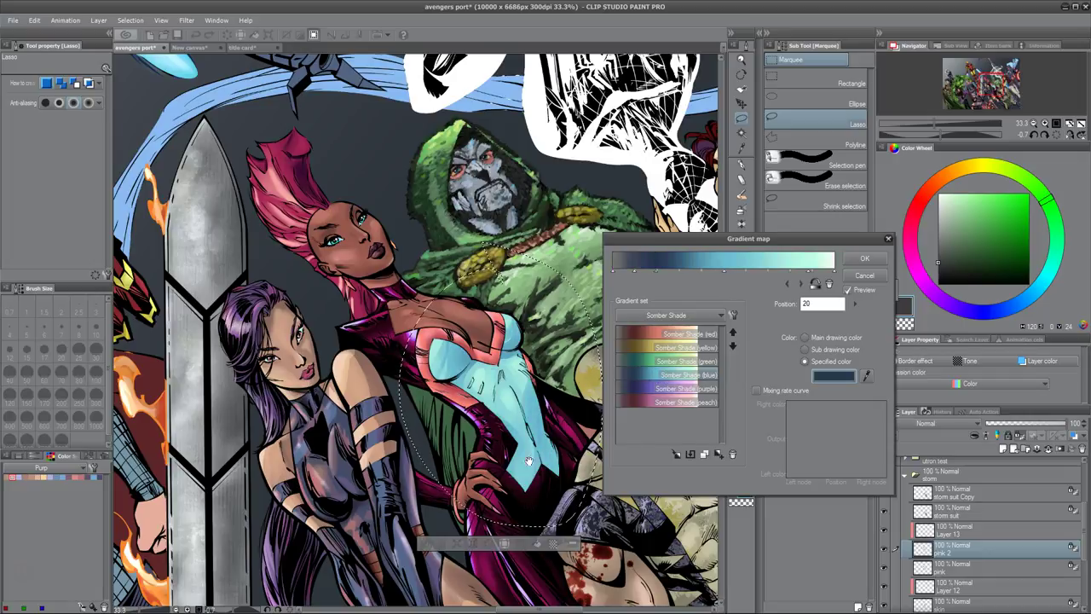
pyautogui.click(614, 271)
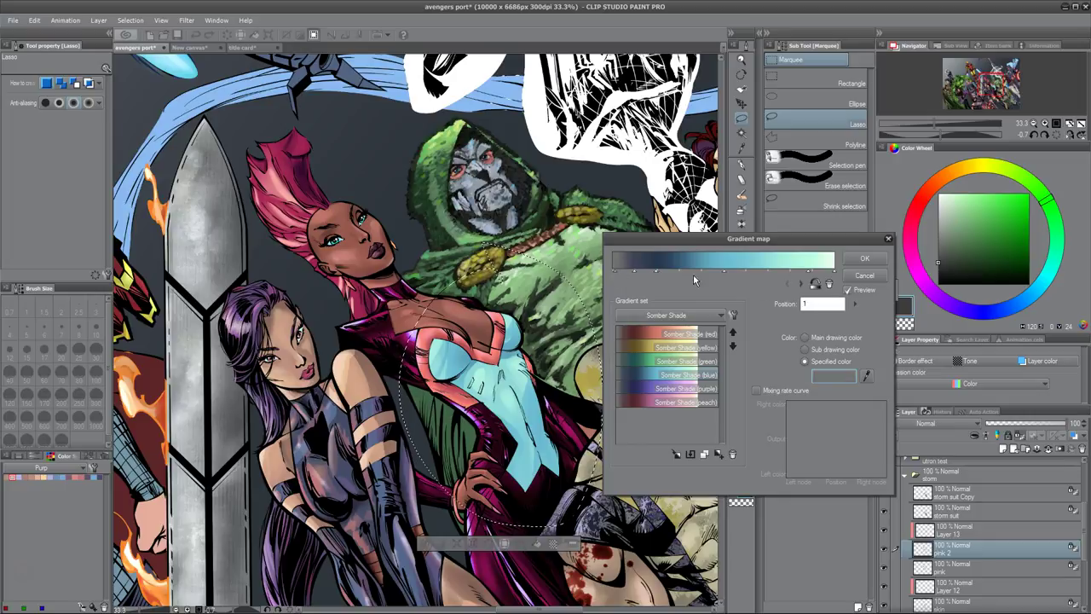
pyautogui.click(834, 376)
pyautogui.moveTo(664, 298); pyautogui.dragTo(666, 341)
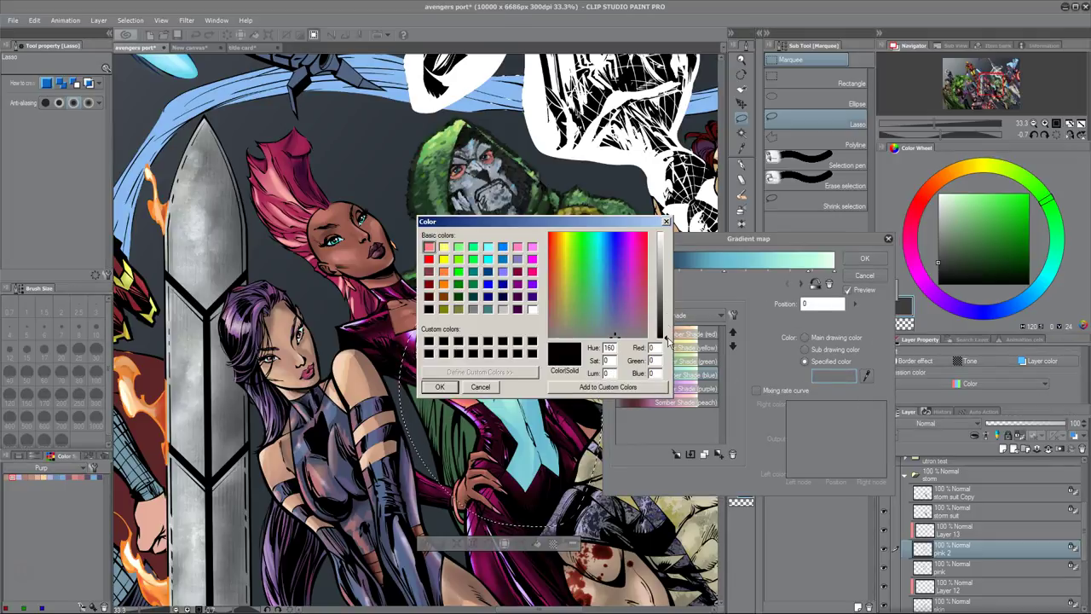
pyautogui.click(617, 320)
pyautogui.press('Return')
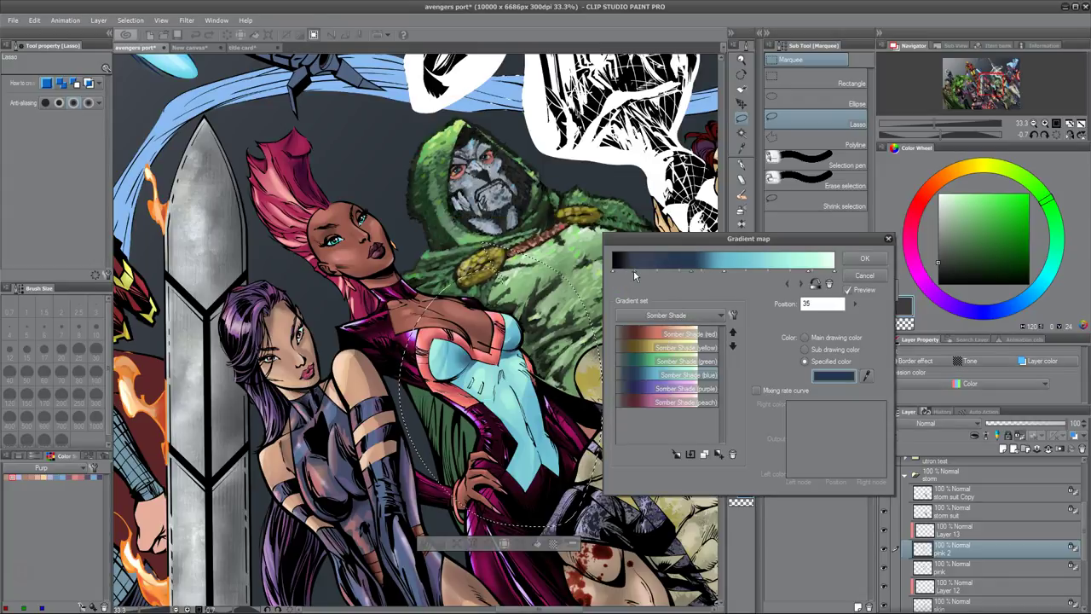
# Step: Widen the black section and place a dark navy stop at position 50
pyautogui.moveTo(633, 270)
pyautogui.mouseDown()
pyautogui.moveTo(614, 270)
pyautogui.moveTo(645, 270)
pyautogui.mouseUp()
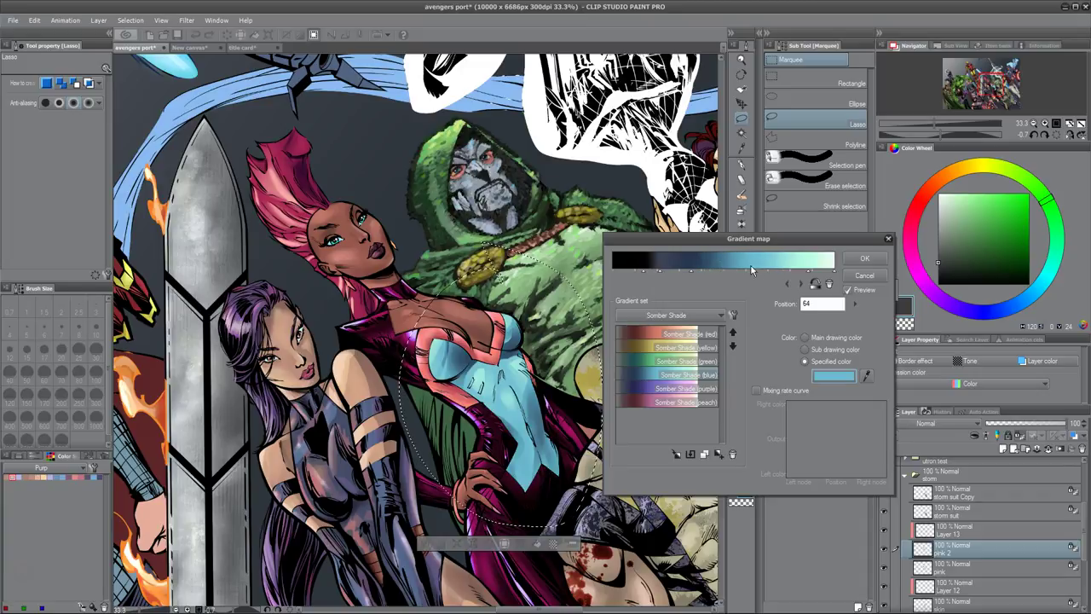
pyautogui.click(716, 270)
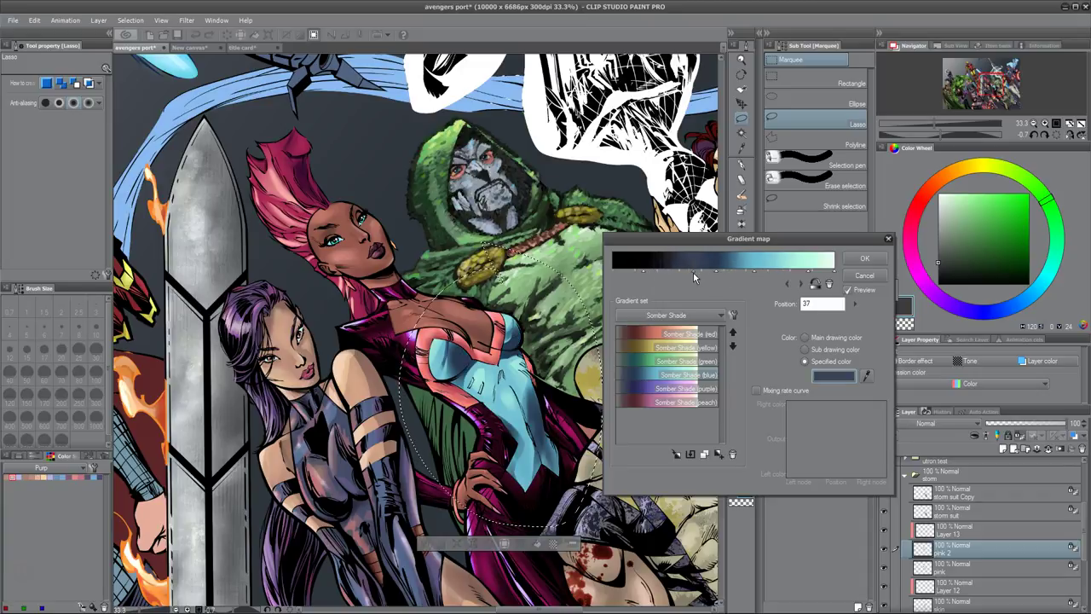
pyautogui.moveTo(643, 270); pyautogui.dragTo(671, 272)
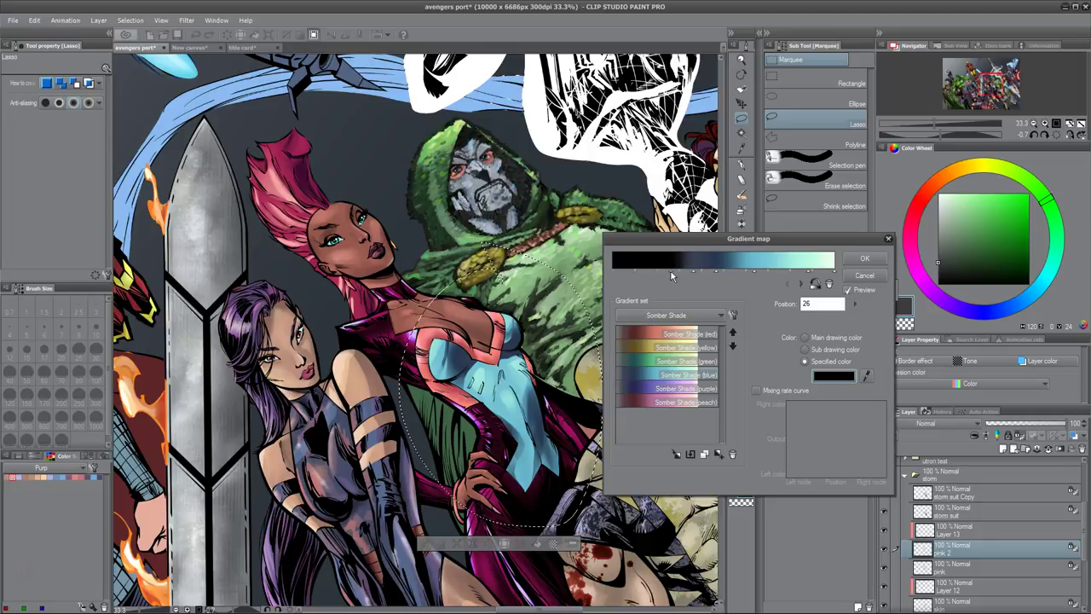
pyautogui.click(709, 271)
pyautogui.click(670, 272)
pyautogui.click(710, 271)
pyautogui.moveTo(710, 271); pyautogui.dragTo(759, 270)
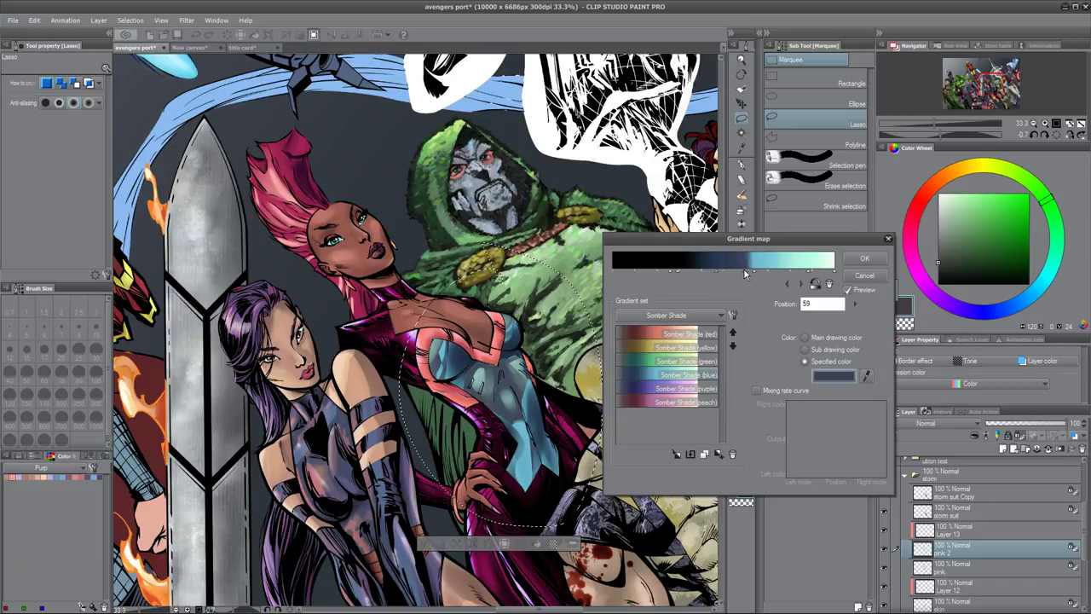
pyautogui.click(780, 271)
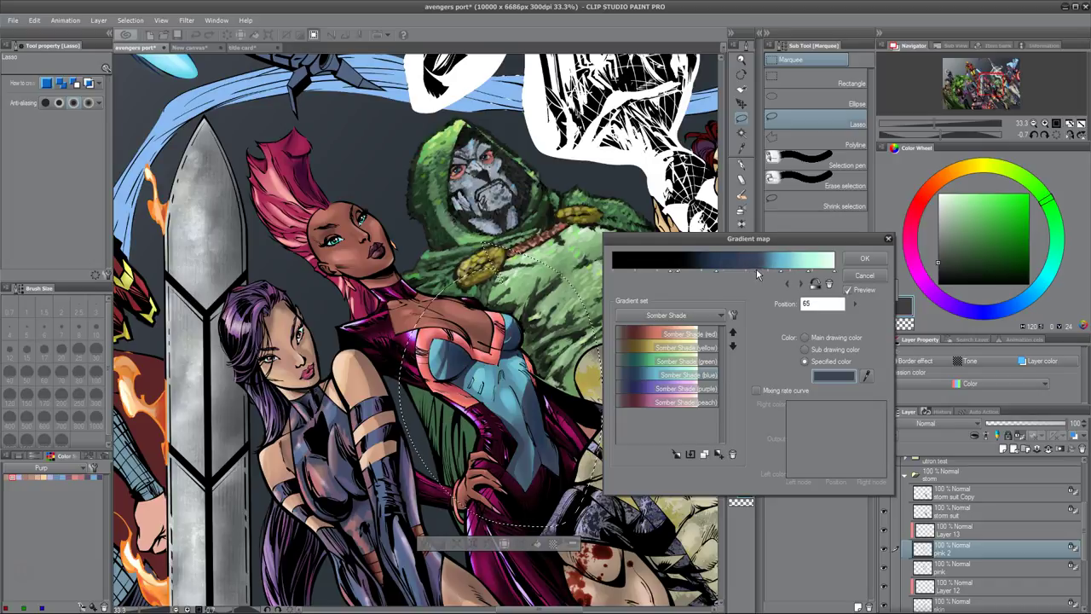
pyautogui.moveTo(758, 271)
pyautogui.mouseDown()
pyautogui.moveTo(716, 271)
pyautogui.moveTo(730, 271)
pyautogui.mouseUp()
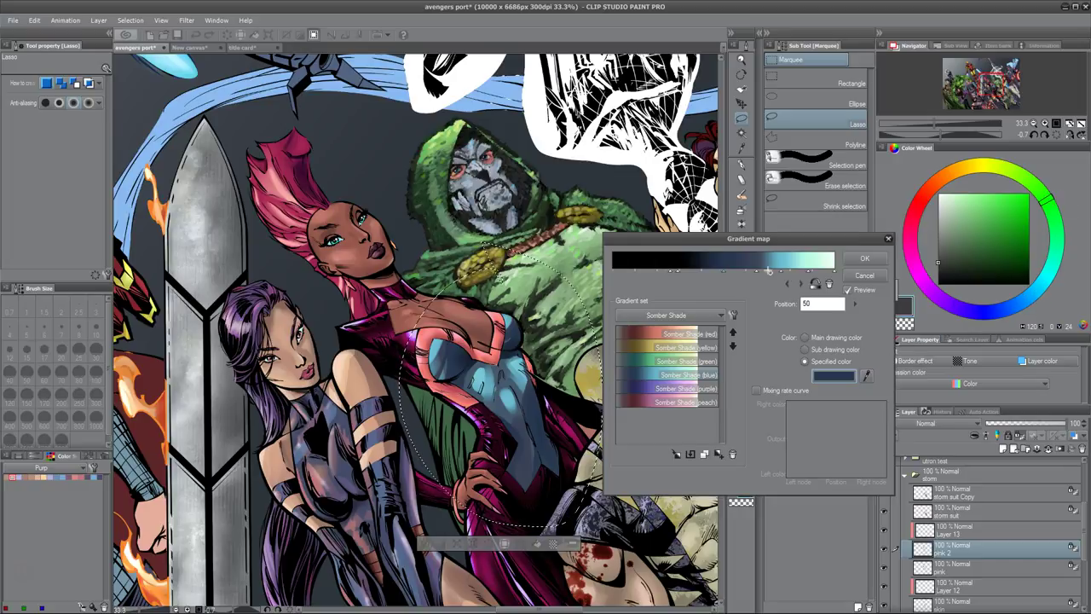
# Step: Nudge the dark blue-grey stop left and recolour it dark purple
pyautogui.click(811, 270)
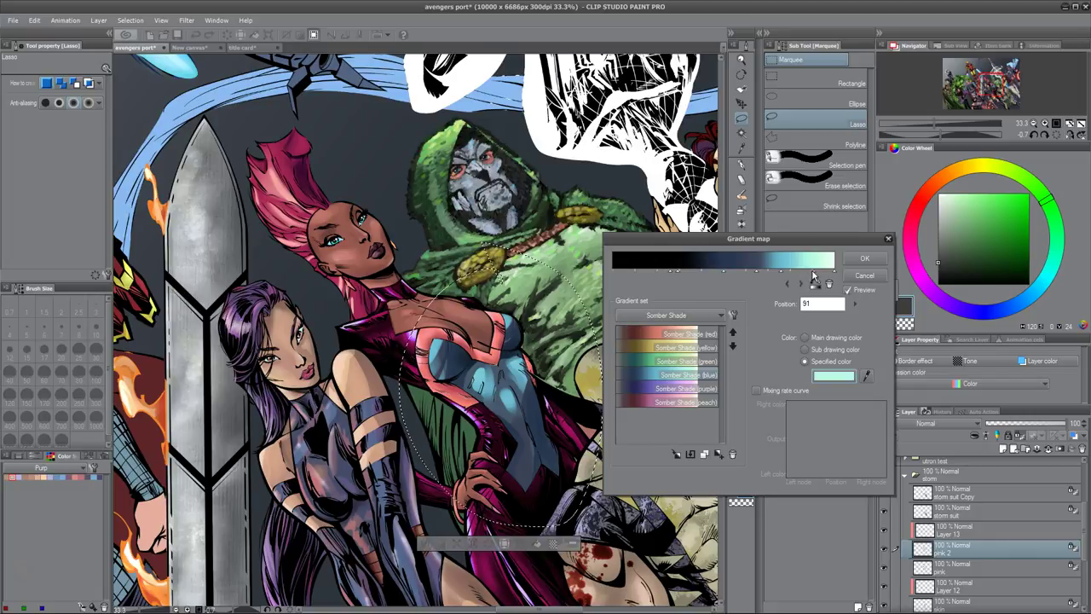
pyautogui.click(789, 270)
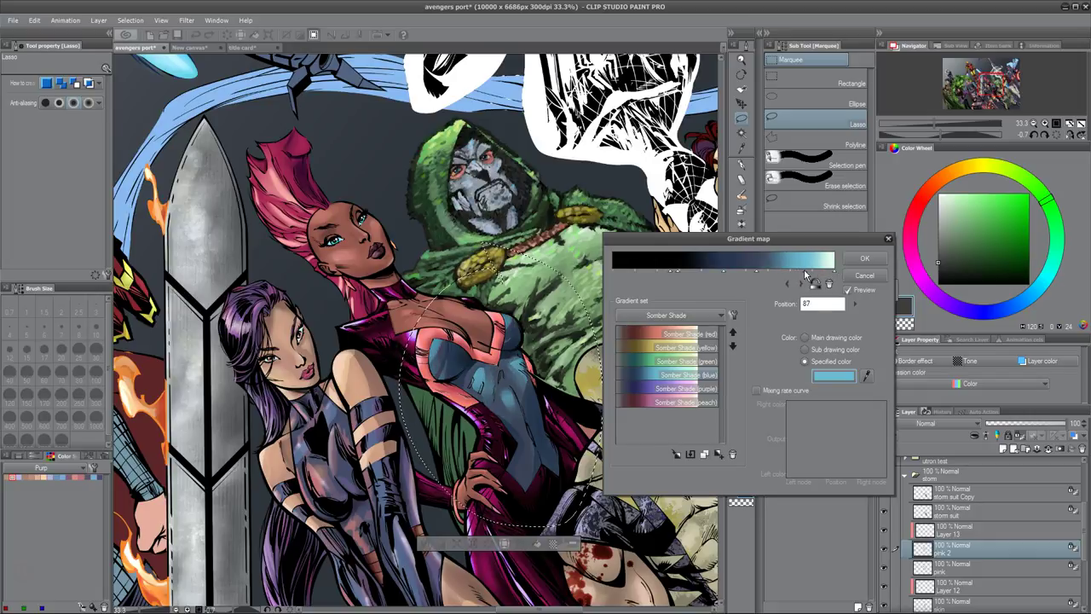
pyautogui.click(764, 273)
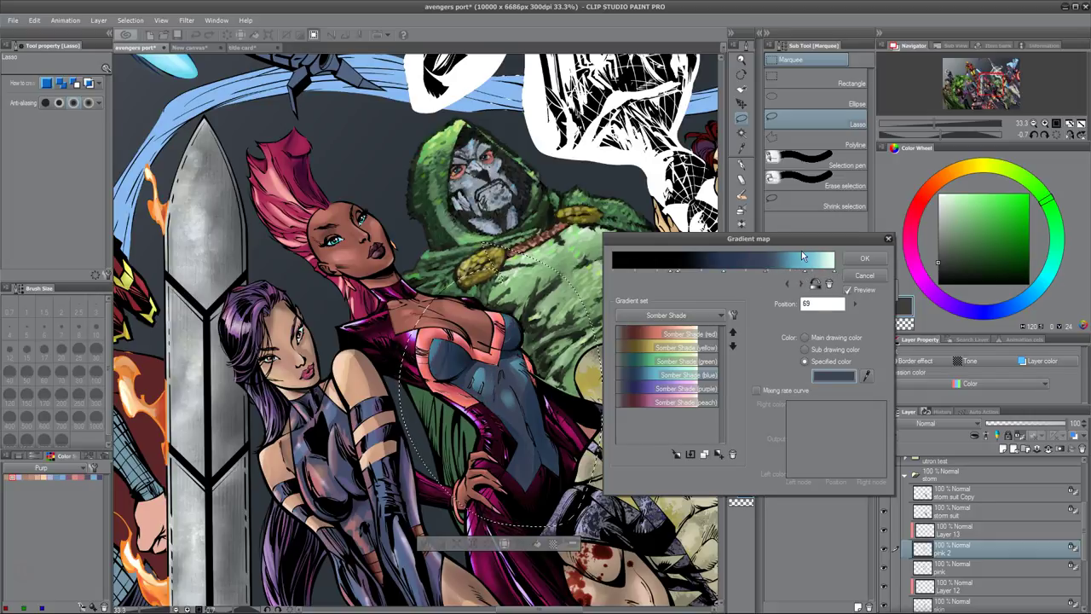
pyautogui.moveTo(764, 273); pyautogui.dragTo(758, 273)
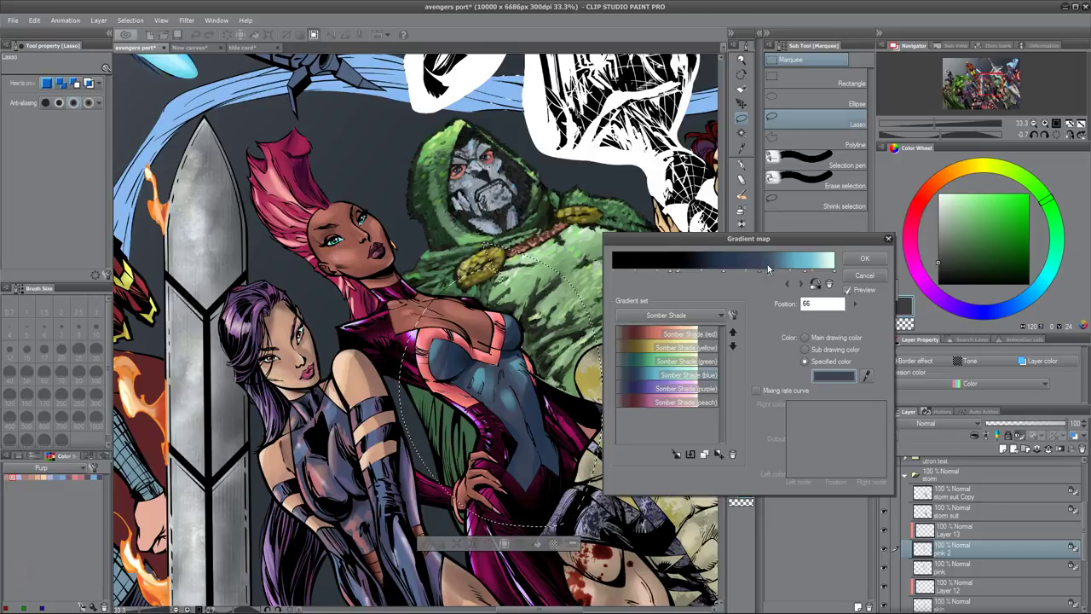
pyautogui.click(839, 375)
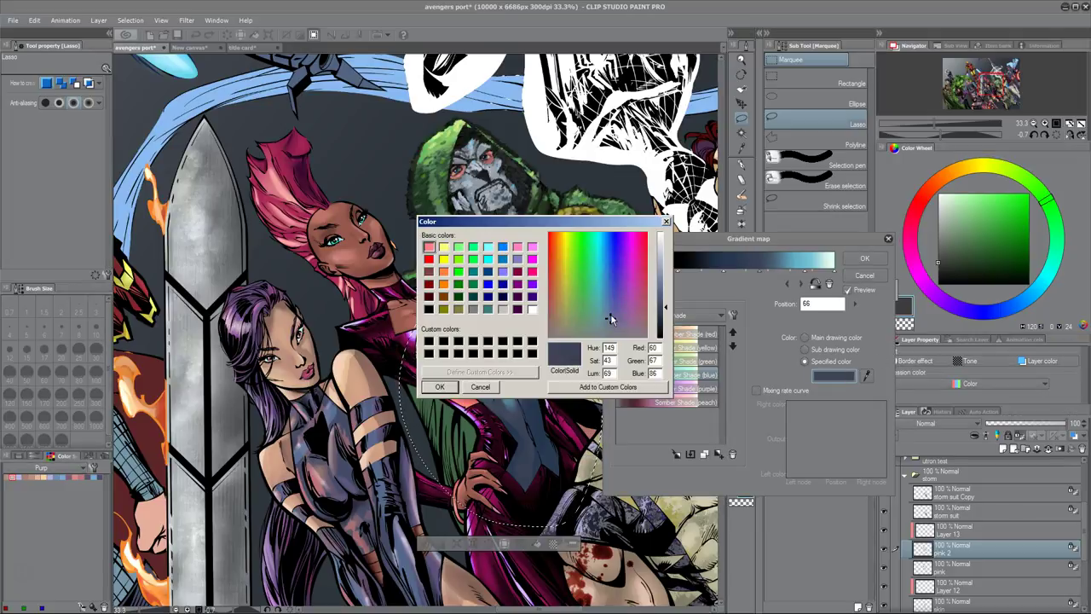
pyautogui.moveTo(607, 314); pyautogui.dragTo(624, 300)
pyautogui.click(439, 388)
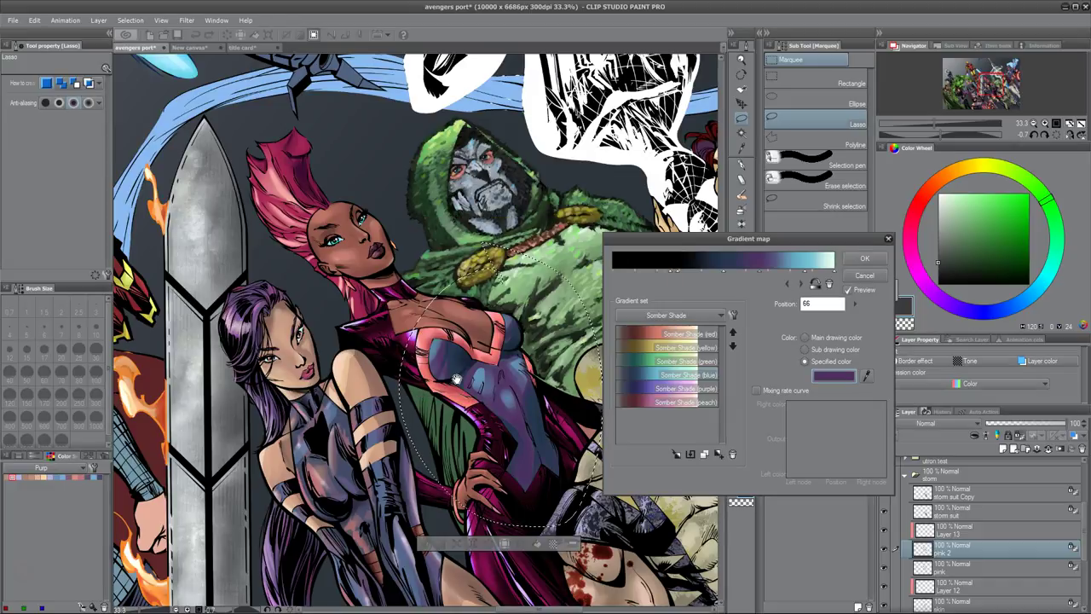
# Step: Recolour the light stop at 87 to orchid pink
pyautogui.click(820, 270)
pyautogui.click(831, 376)
pyautogui.moveTo(605, 279); pyautogui.dragTo(668, 266)
pyautogui.click(440, 388)
# Step: Slide the black stop left and add a dark blue stop at 43
pyautogui.click(671, 270)
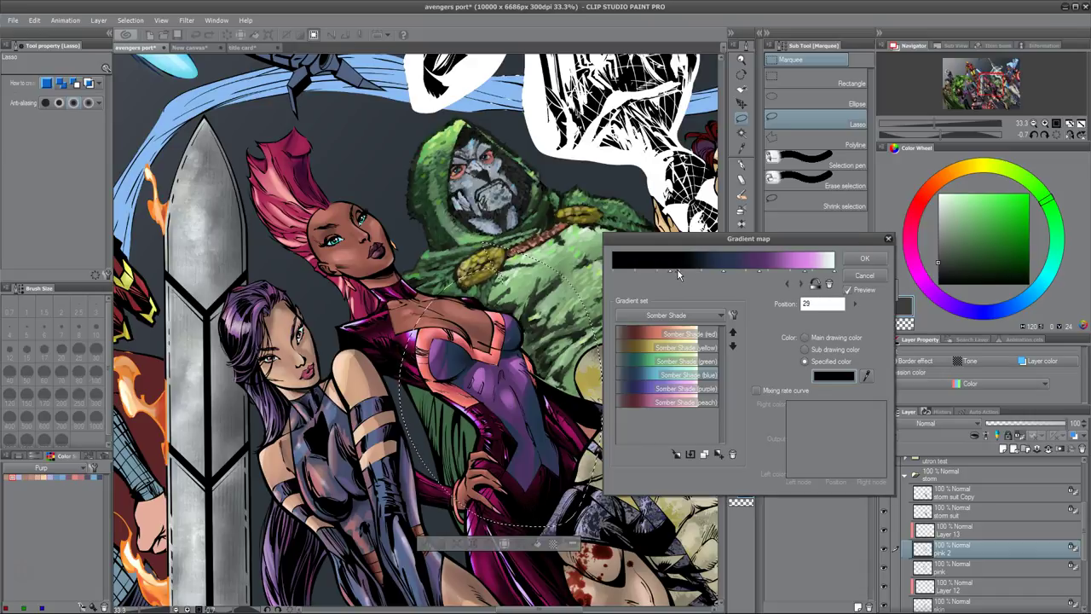
pyautogui.moveTo(670, 269); pyautogui.dragTo(654, 272)
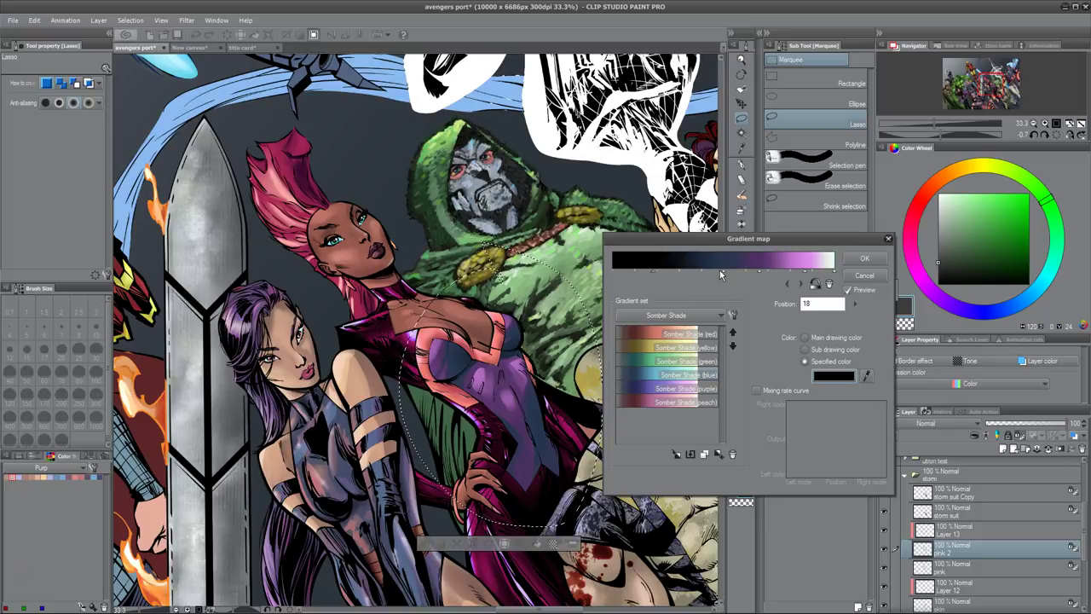
pyautogui.moveTo(721, 271); pyautogui.dragTo(707, 270)
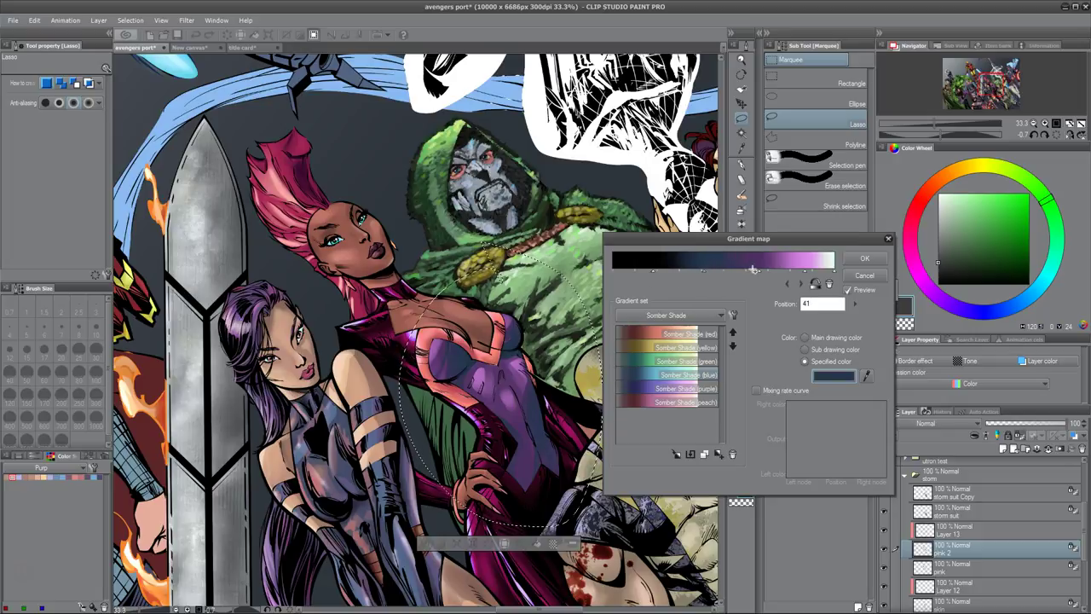
pyautogui.click(746, 271)
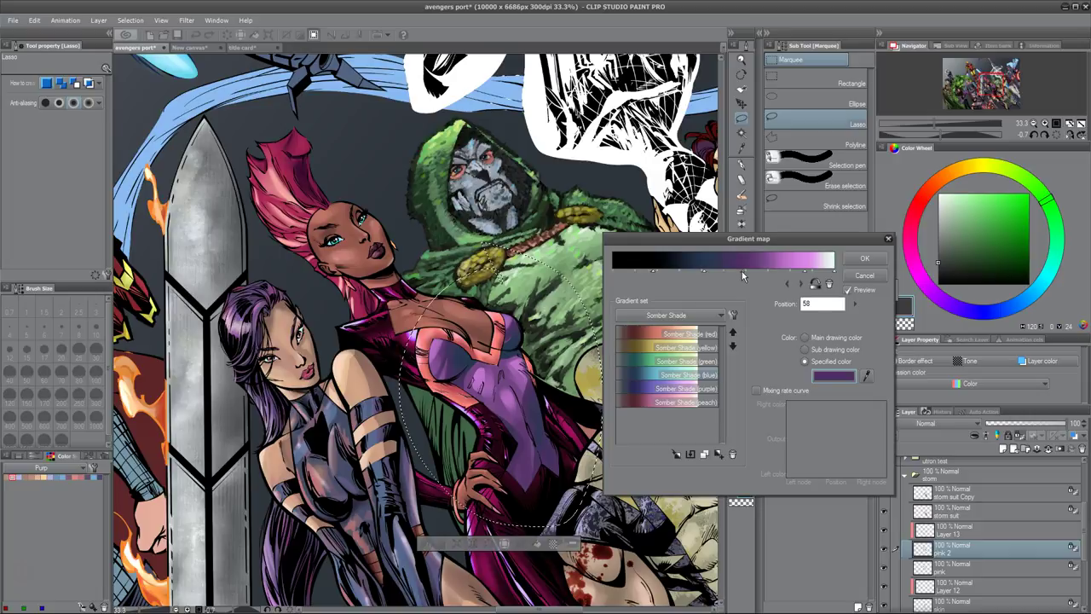
# Step: Nudge the light pink stop, apply the gradient map, and add new Layer 15
pyautogui.click(785, 271)
pyautogui.moveTo(784, 271); pyautogui.dragTo(800, 275)
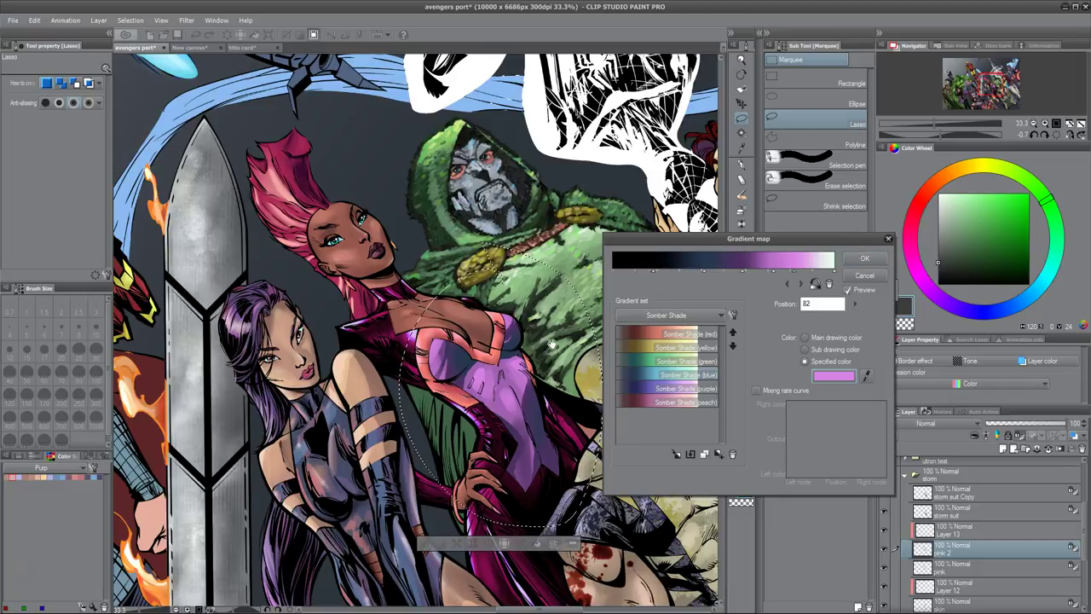
pyautogui.click(864, 258)
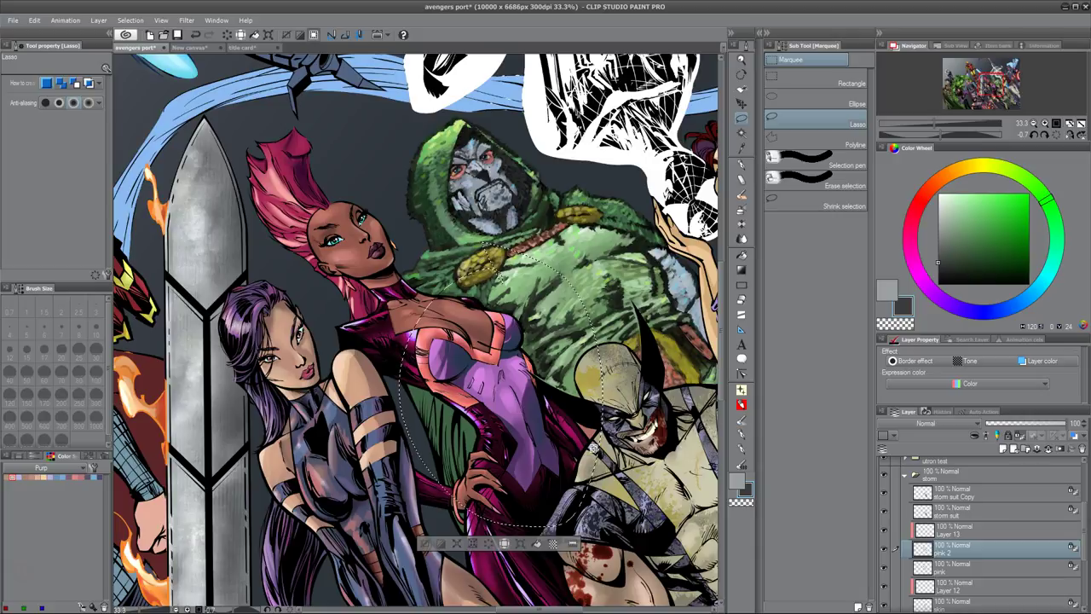
pyautogui.hotkey('ctrl', 'shift', 'n')
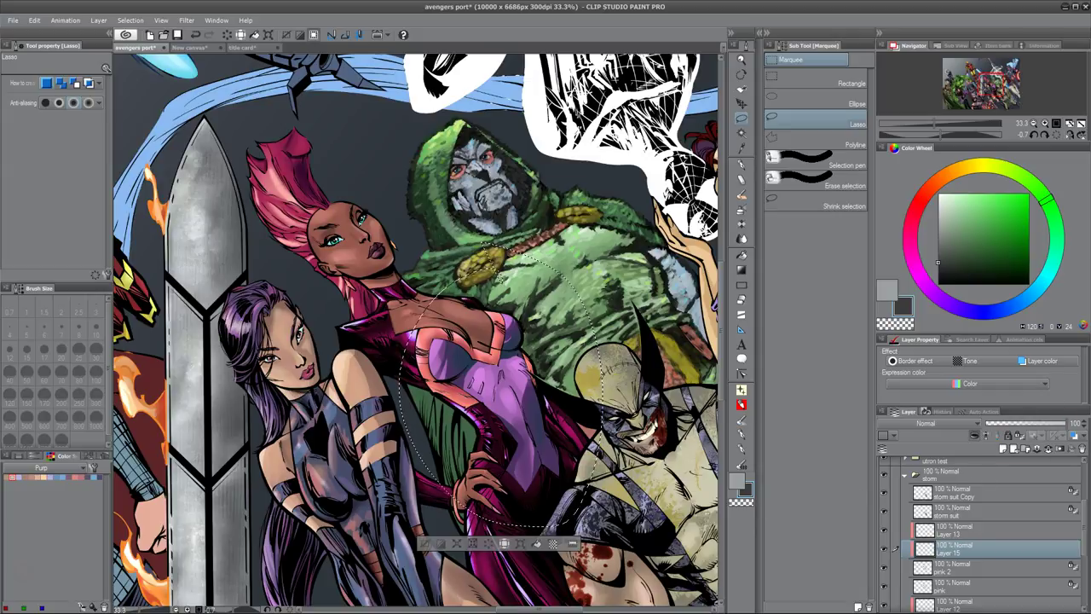
# Step: Fill the suit selection with vivid pink on Layer 15, deselect, and lower its opacity to 24%
pyautogui.moveTo(1046, 285)
pyautogui.mouseDown()
pyautogui.moveTo(1040, 278)
pyautogui.moveTo(1016, 306)
pyautogui.moveTo(928, 305)
pyautogui.moveTo(917, 271)
pyautogui.mouseUp()
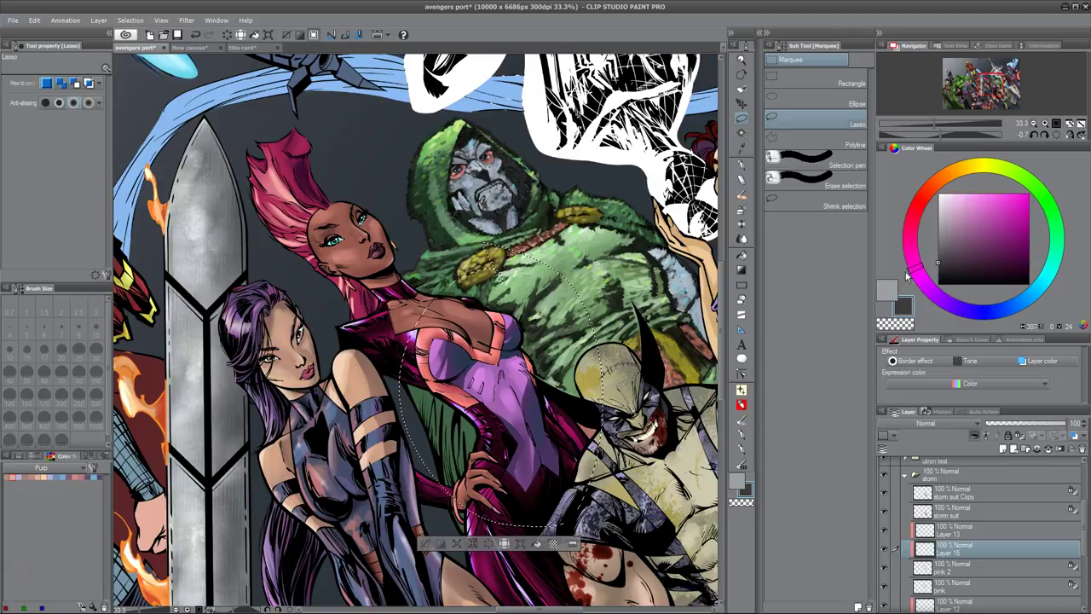
pyautogui.click(986, 257)
pyautogui.moveTo(986, 257); pyautogui.dragTo(997, 195)
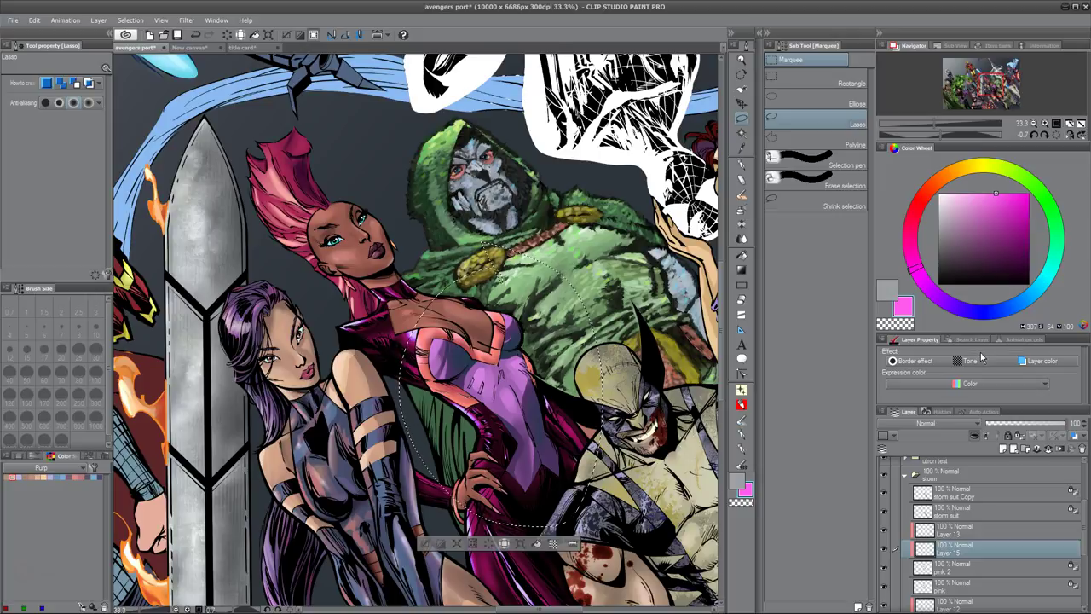
pyautogui.hotkey('alt', 'BackSpace')
pyautogui.hotkey('ctrl', 'd')
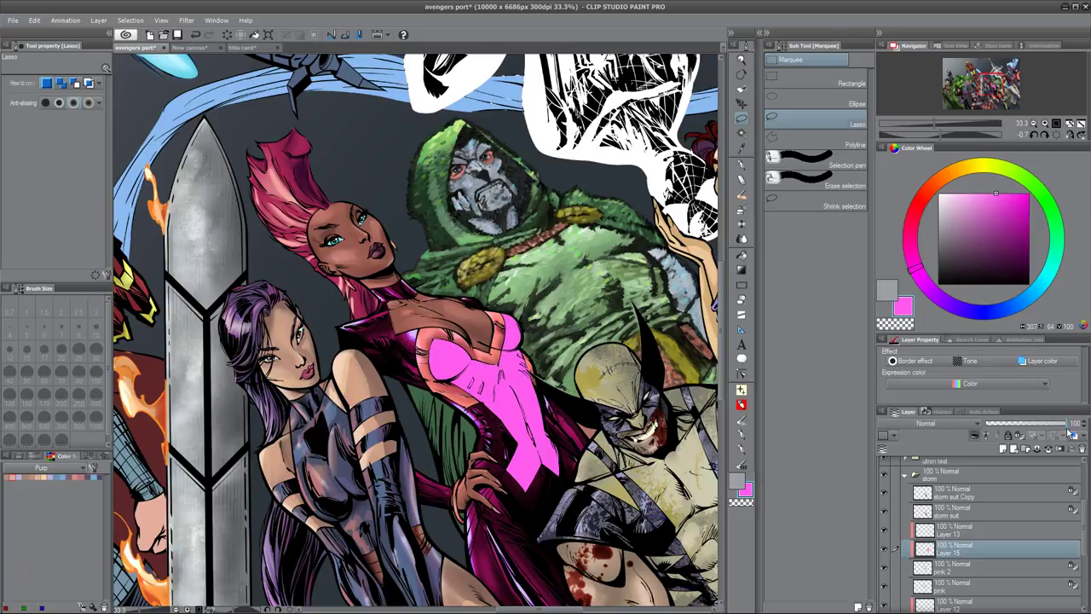
pyautogui.moveTo(1067, 423); pyautogui.dragTo(1003, 423)
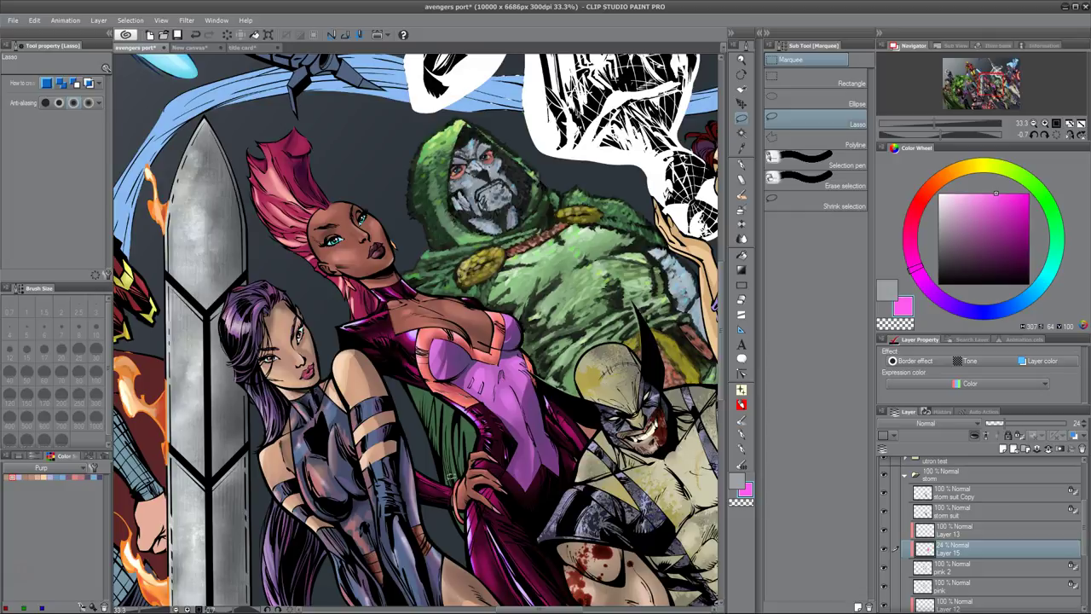
pyautogui.hotkey('ctrl', 'u')
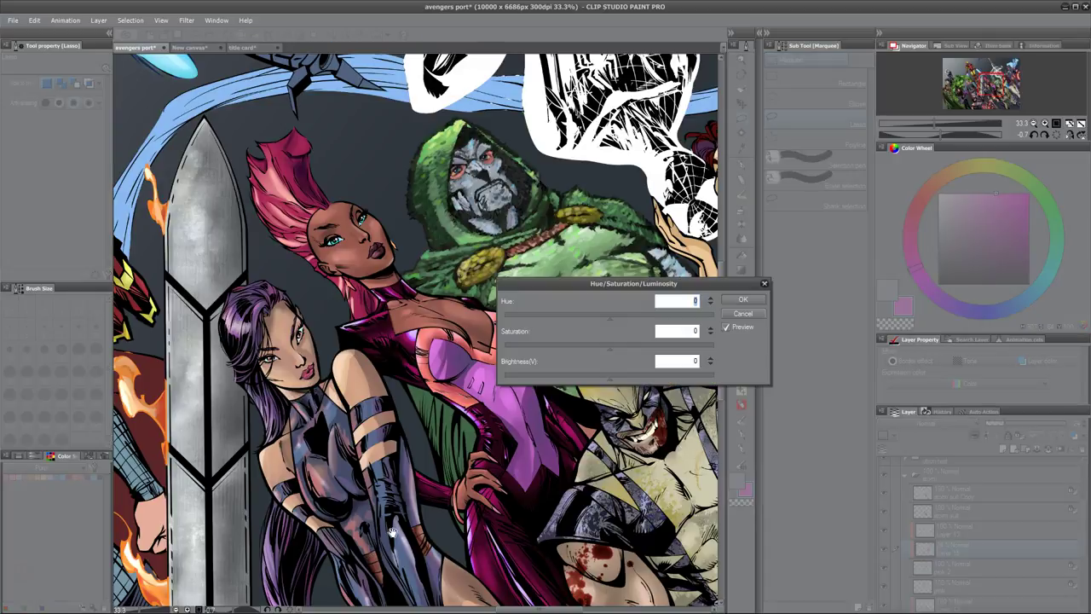
pyautogui.click(766, 285)
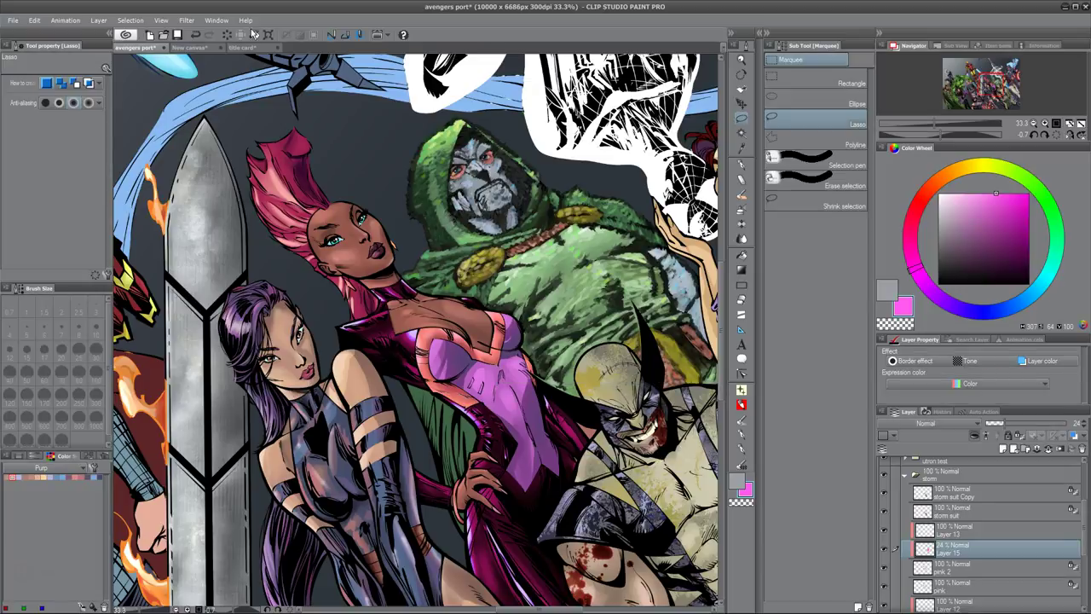
pyautogui.click(126, 20)
pyautogui.moveTo(105, 23)
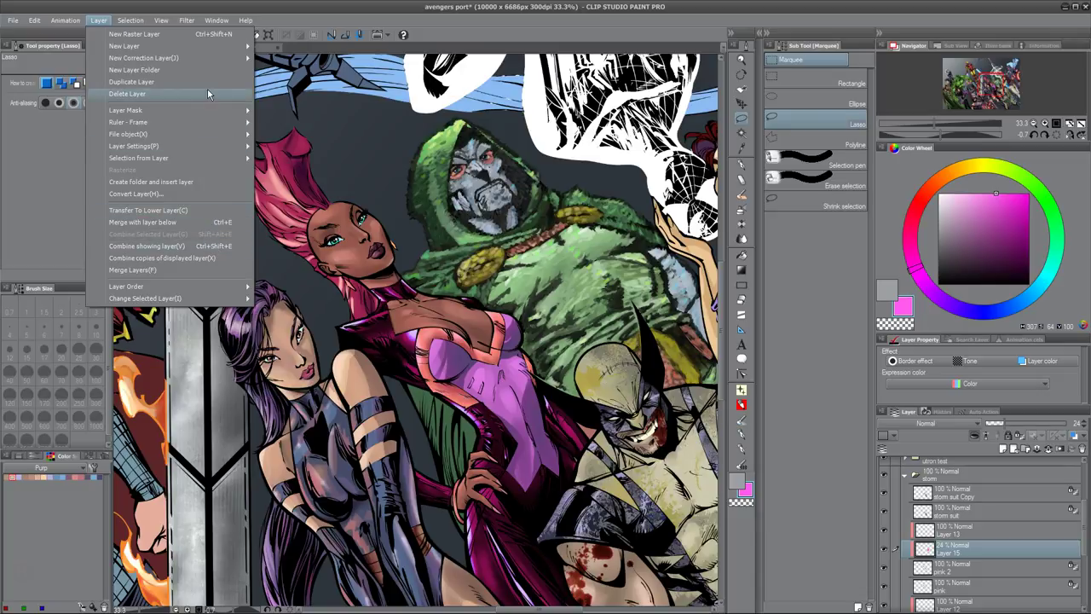
pyautogui.moveTo(208, 149)
pyautogui.moveTo(213, 57)
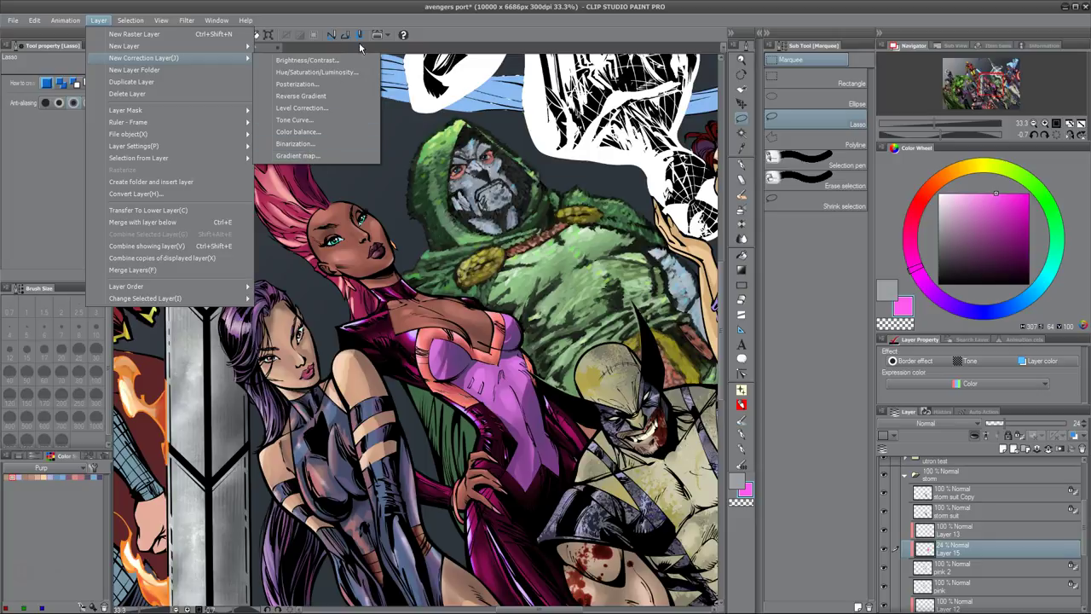
pyautogui.click(407, 192)
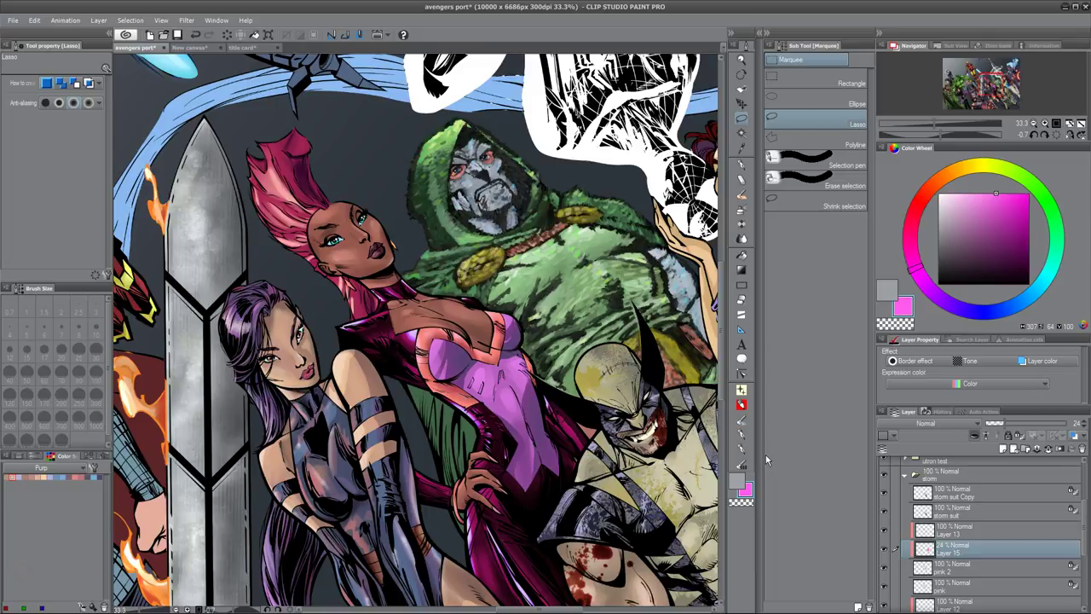
# Step: Merge Layer 15 down into pink 2 with Ctrl+E, then deselect the suit
pyautogui.rightClick(960, 545)
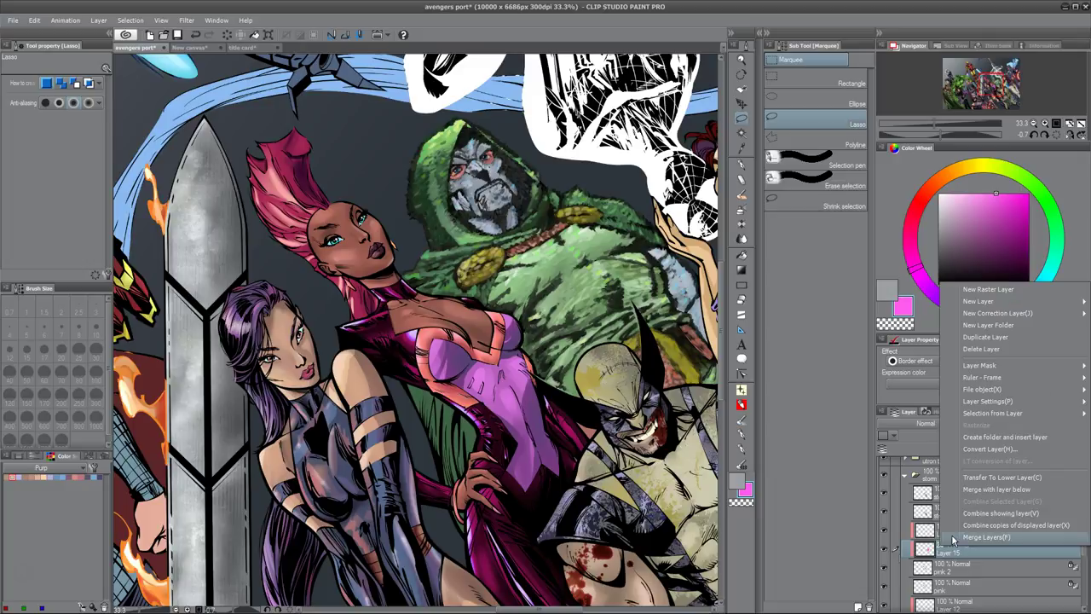
pyautogui.click(626, 377)
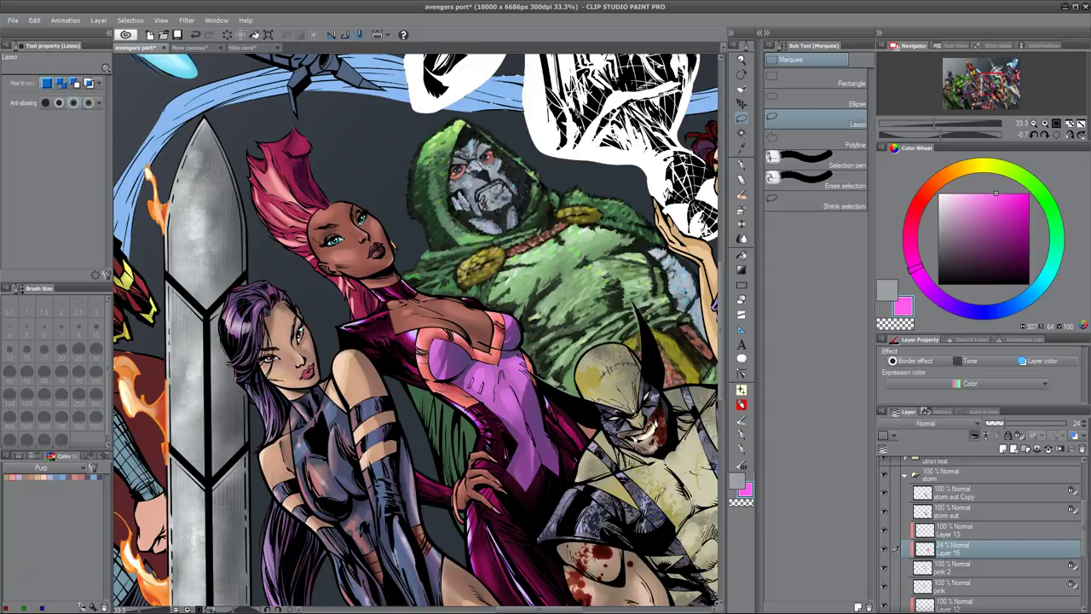
pyautogui.hotkey('ctrl', 'z')
pyautogui.hotkey('ctrl', 'z')
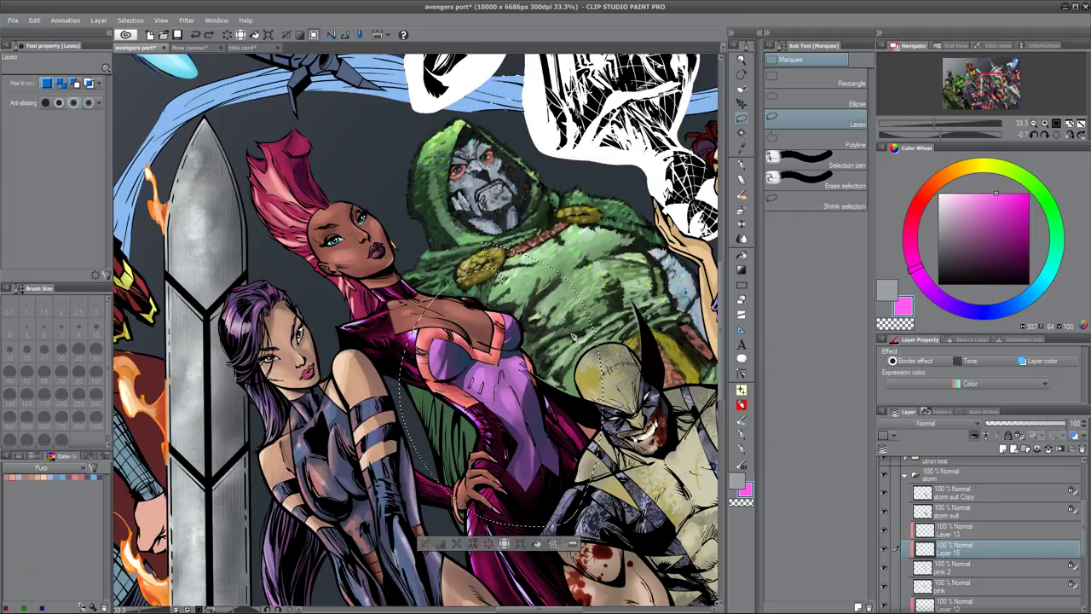
pyautogui.hotkey('ctrl', 'e')
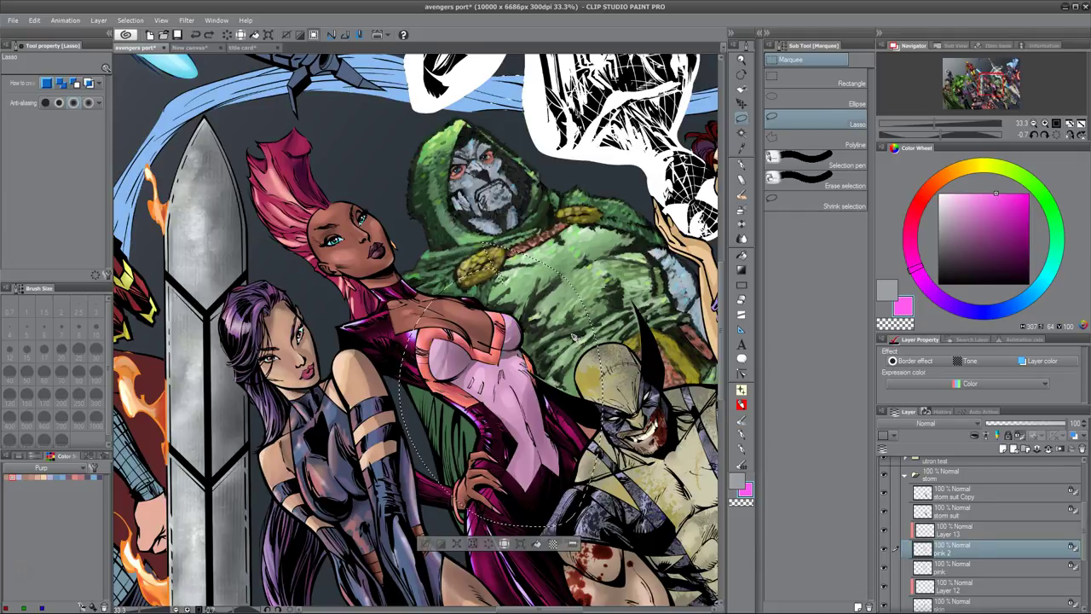
pyautogui.hotkey('ctrl', 'd')
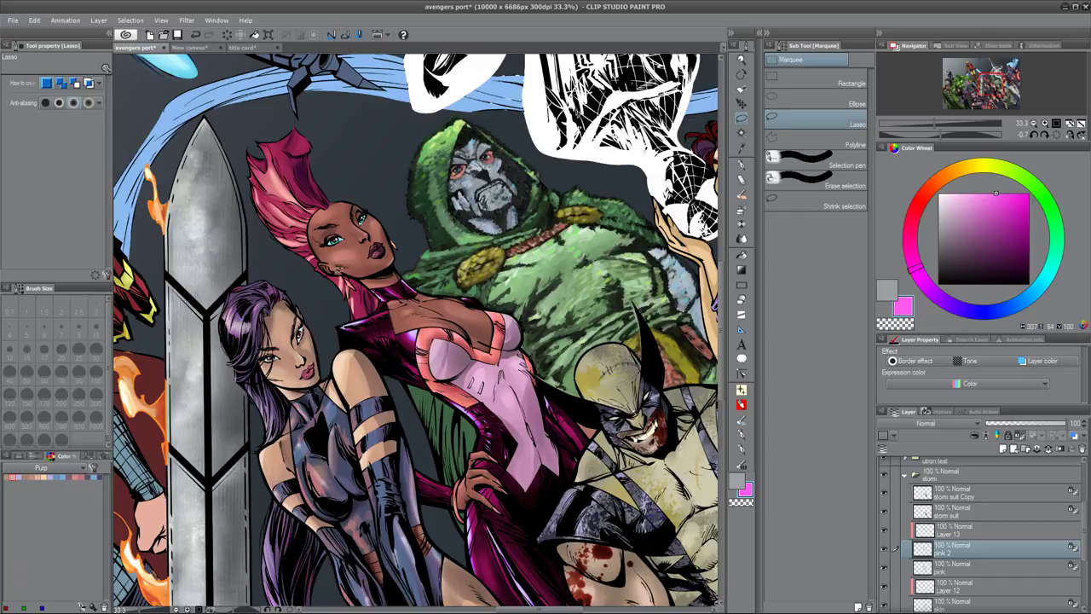
# Step: Zoom to 150% and pan down Storm's pale pink suit from chest and neck to lower torso
pyautogui.scroll(5, 465, 401)
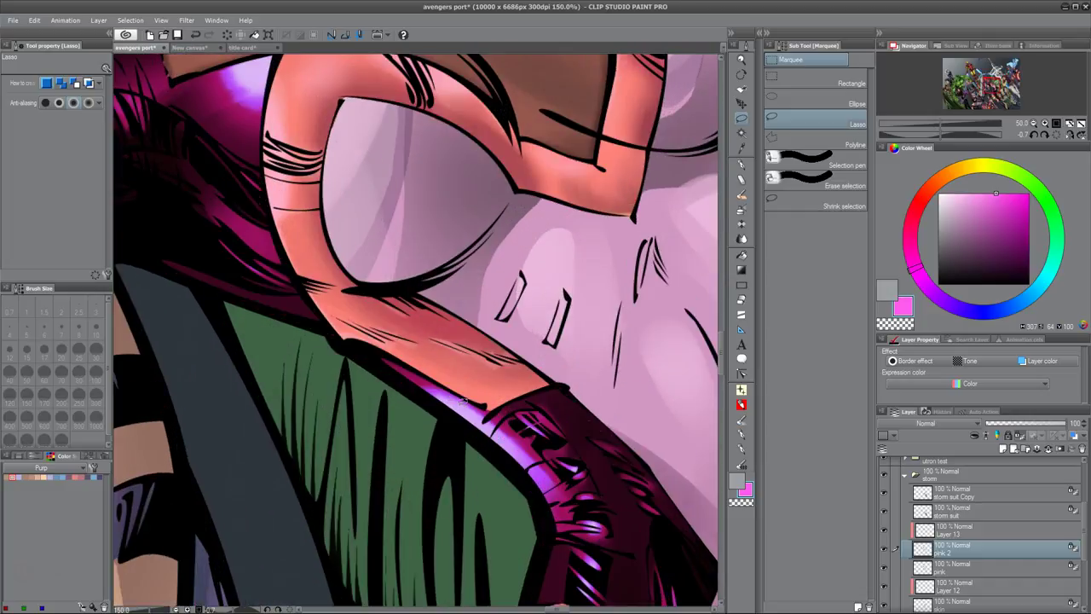
pyautogui.moveTo(339, 265); pyautogui.dragTo(476, 462)
pyautogui.moveTo(324, 200); pyautogui.dragTo(386, 238)
pyautogui.moveTo(469, 288); pyautogui.dragTo(443, 242)
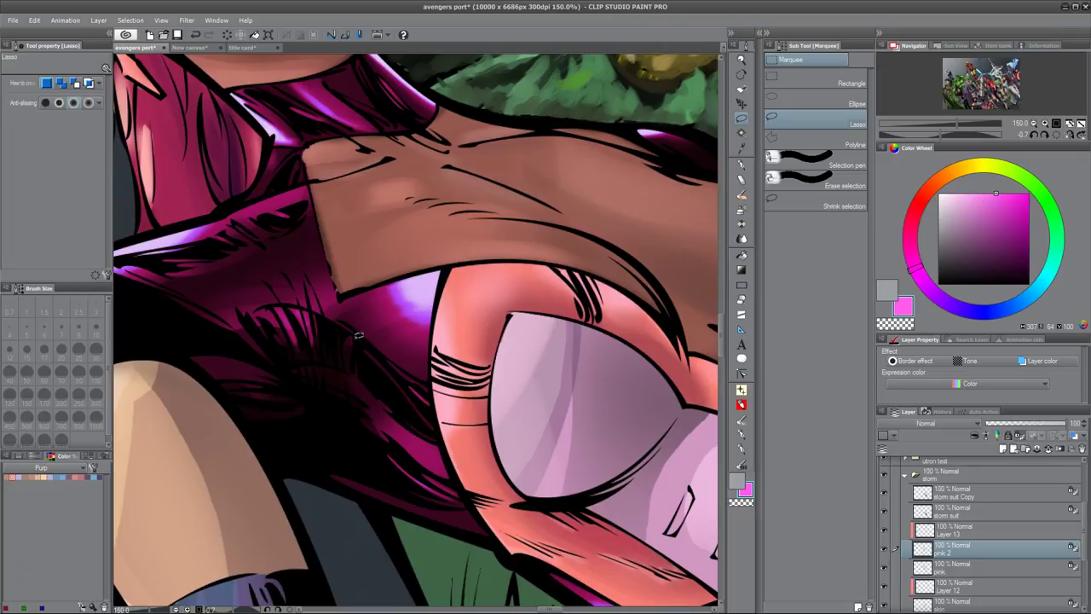
pyautogui.moveTo(435, 305); pyautogui.dragTo(449, 261)
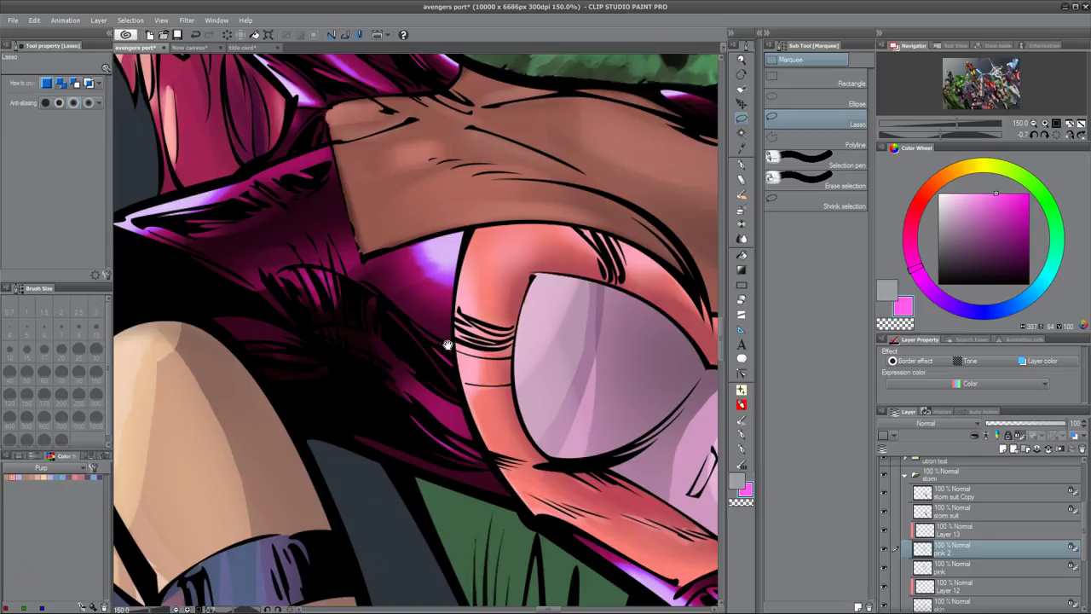
pyautogui.moveTo(442, 357); pyautogui.dragTo(491, 208)
pyautogui.moveTo(625, 404)
pyautogui.mouseDown()
pyautogui.moveTo(451, 264)
pyautogui.moveTo(358, 145)
pyautogui.mouseUp()
pyautogui.moveTo(597, 364)
pyautogui.mouseDown()
pyautogui.moveTo(574, 297)
pyautogui.moveTo(526, 261)
pyautogui.mouseUp()
pyautogui.moveTo(555, 402)
pyautogui.mouseDown()
pyautogui.moveTo(509, 286)
pyautogui.moveTo(479, 115)
pyautogui.mouseUp()
pyautogui.moveTo(432, 403); pyautogui.dragTo(355, 340)
pyautogui.moveTo(488, 401)
pyautogui.mouseDown()
pyautogui.moveTo(458, 389)
pyautogui.moveTo(401, 323)
pyautogui.moveTo(403, 295)
pyautogui.moveTo(482, 377)
pyautogui.mouseUp()
# Step: Pan to inspect the hand gripping the purple weapon and the nearby purple cloth
pyautogui.moveTo(393, 298); pyautogui.dragTo(431, 384)
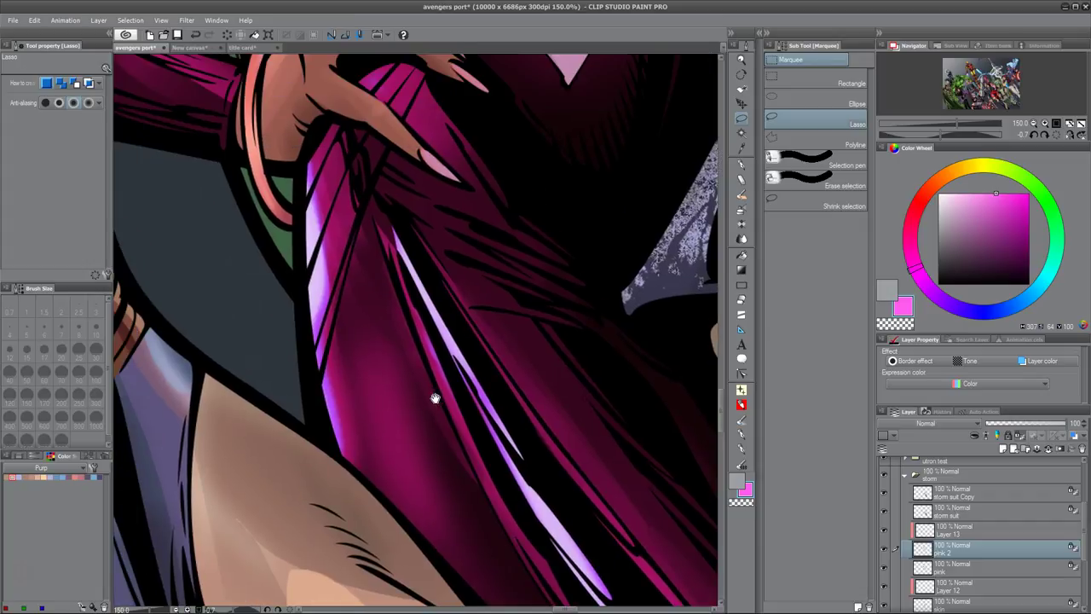
pyautogui.moveTo(454, 239); pyautogui.dragTo(479, 511)
pyautogui.moveTo(461, 323); pyautogui.dragTo(440, 513)
pyautogui.moveTo(464, 265); pyautogui.dragTo(543, 175)
pyautogui.moveTo(464, 207); pyautogui.dragTo(438, 365)
pyautogui.moveTo(499, 263); pyautogui.dragTo(542, 216)
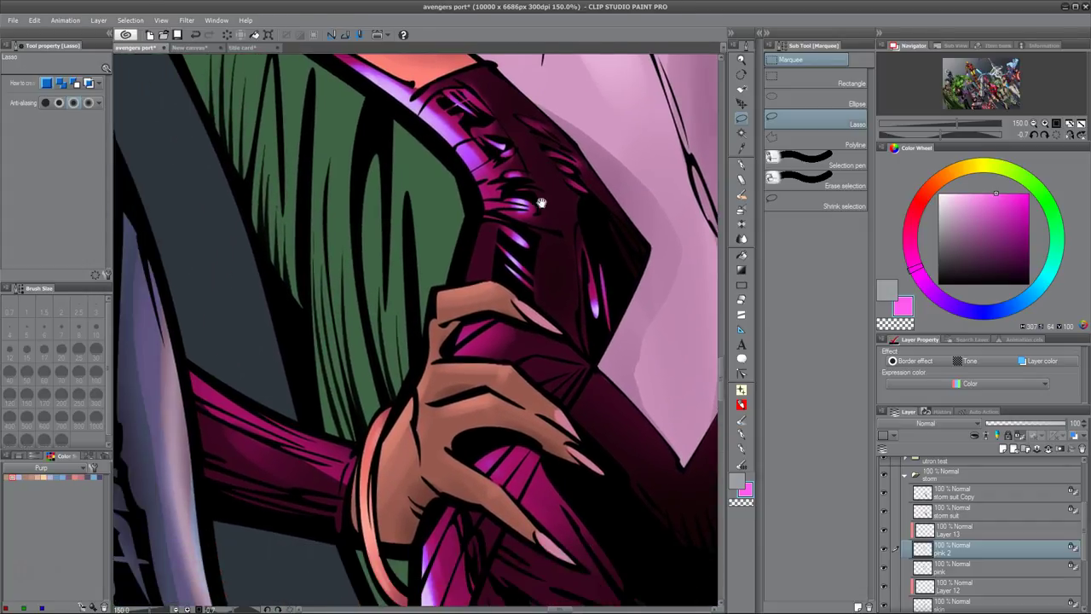
pyautogui.moveTo(562, 541); pyautogui.dragTo(365, 214)
# Step: Follow the striped sword grip across the magenta and olive areas, then zoom back out to 50%
pyautogui.scroll(-3, 546, 532)
pyautogui.moveTo(546, 532); pyautogui.dragTo(194, 169)
pyautogui.moveTo(536, 397); pyautogui.dragTo(316, 178)
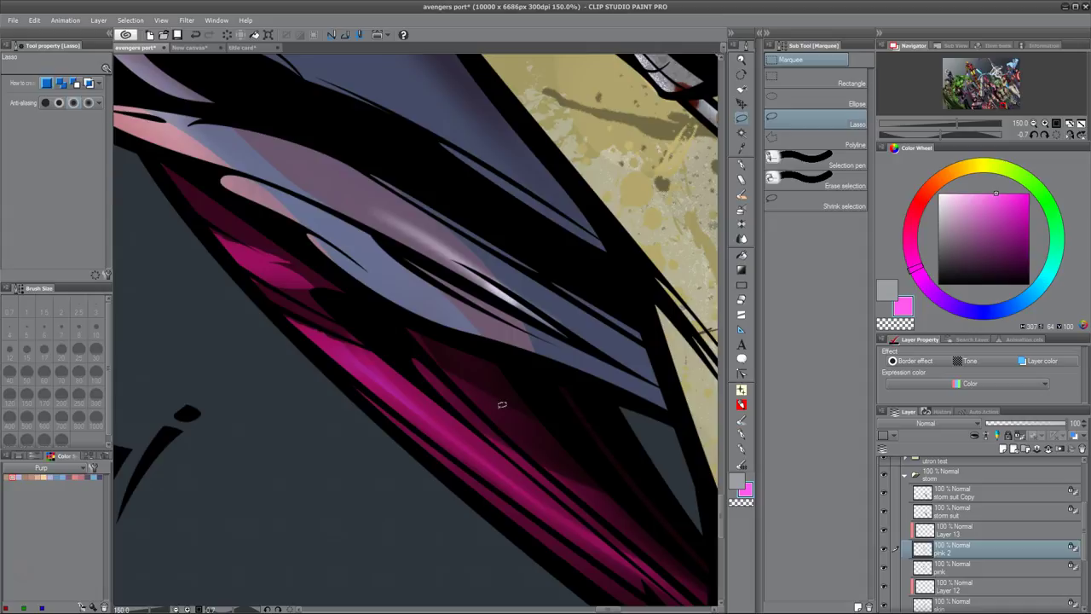
pyautogui.moveTo(567, 510); pyautogui.dragTo(441, 378)
pyautogui.moveTo(431, 305); pyautogui.dragTo(483, 473)
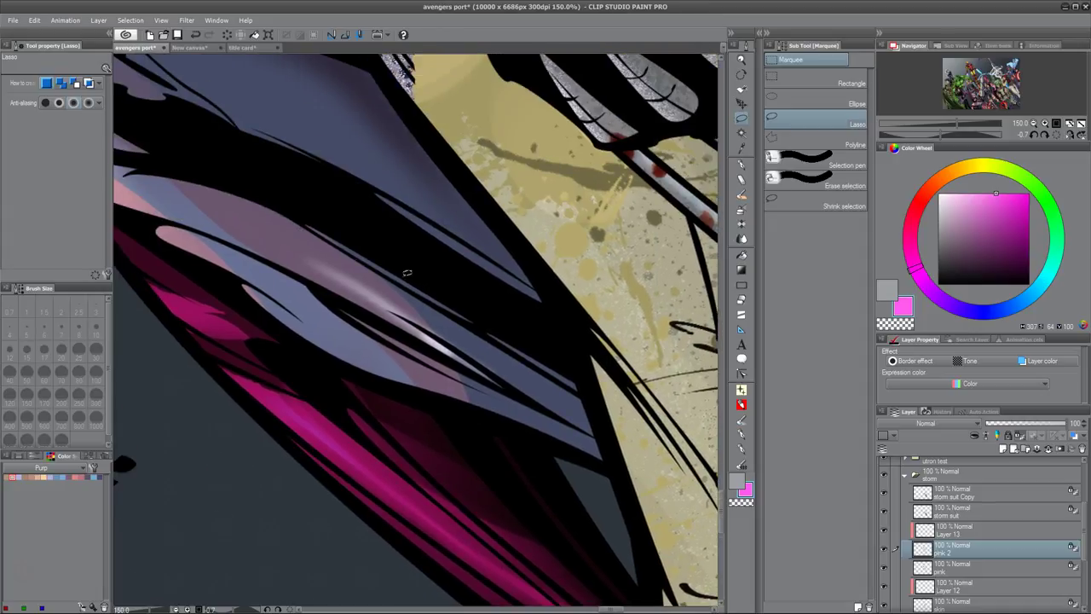
pyautogui.moveTo(416, 339)
pyautogui.mouseDown()
pyautogui.moveTo(428, 562)
pyautogui.moveTo(302, 284)
pyautogui.moveTo(451, 499)
pyautogui.moveTo(377, 261)
pyautogui.moveTo(377, 309)
pyautogui.moveTo(411, 335)
pyautogui.mouseUp()
pyautogui.scroll(-2, 412, 335)
pyautogui.moveTo(440, 380); pyautogui.dragTo(445, 426)
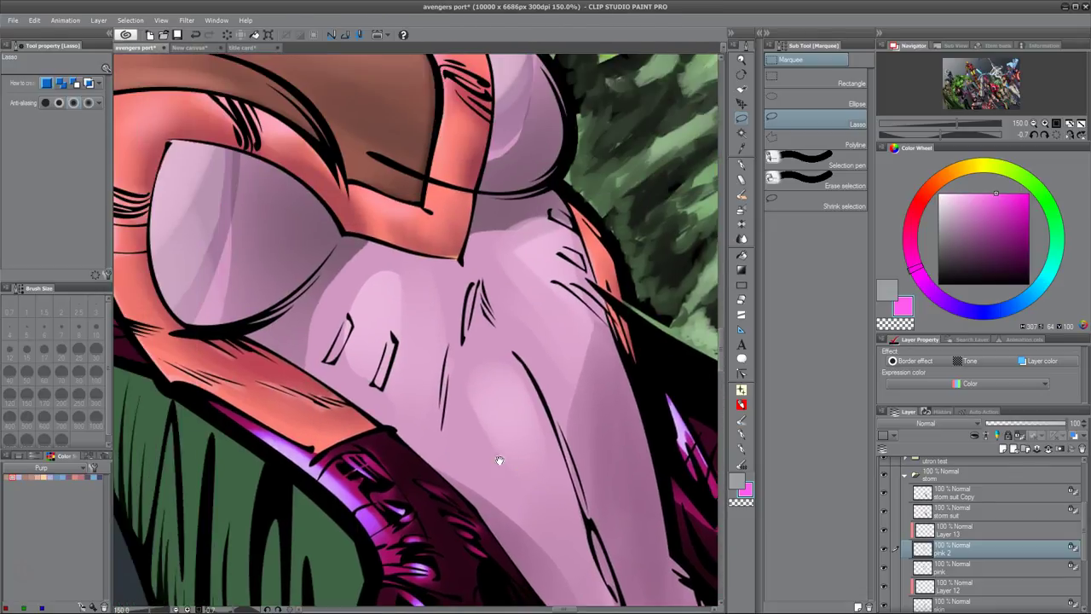
pyautogui.scroll(-2, 443, 423)
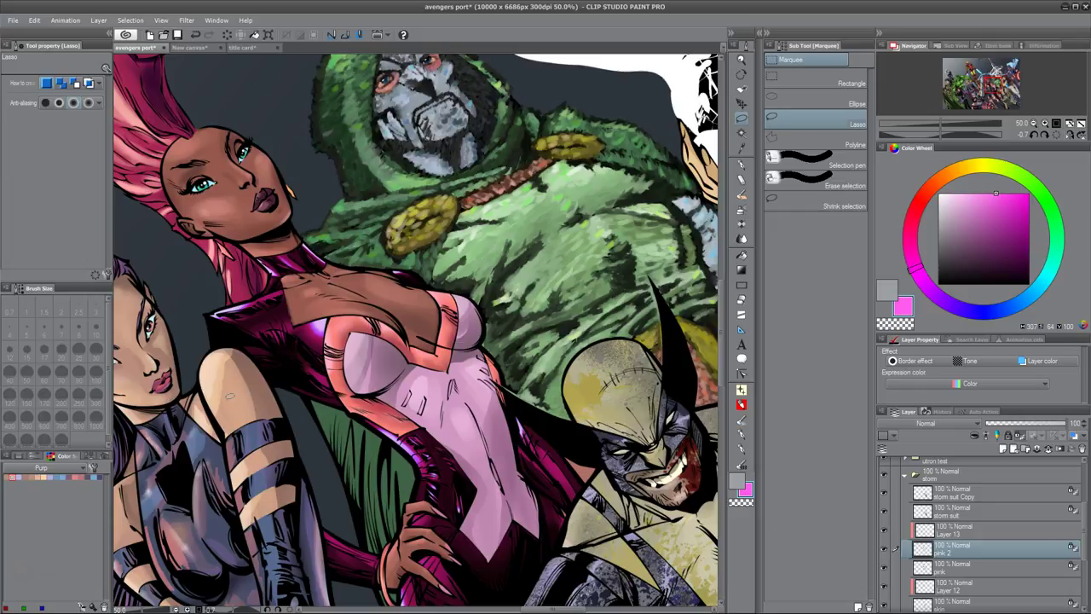
# Step: Switch to the Auto select tool referring to the edited layer only, tilting and nudging the view
pyautogui.press('w')
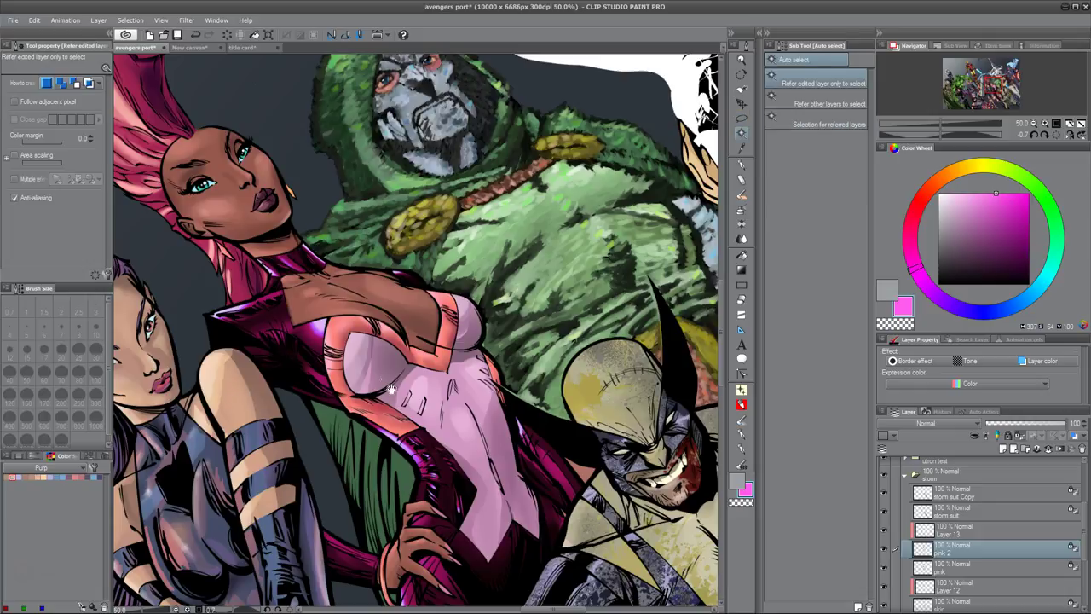
pyautogui.press('-')
pyautogui.moveTo(423, 445); pyautogui.dragTo(446, 464)
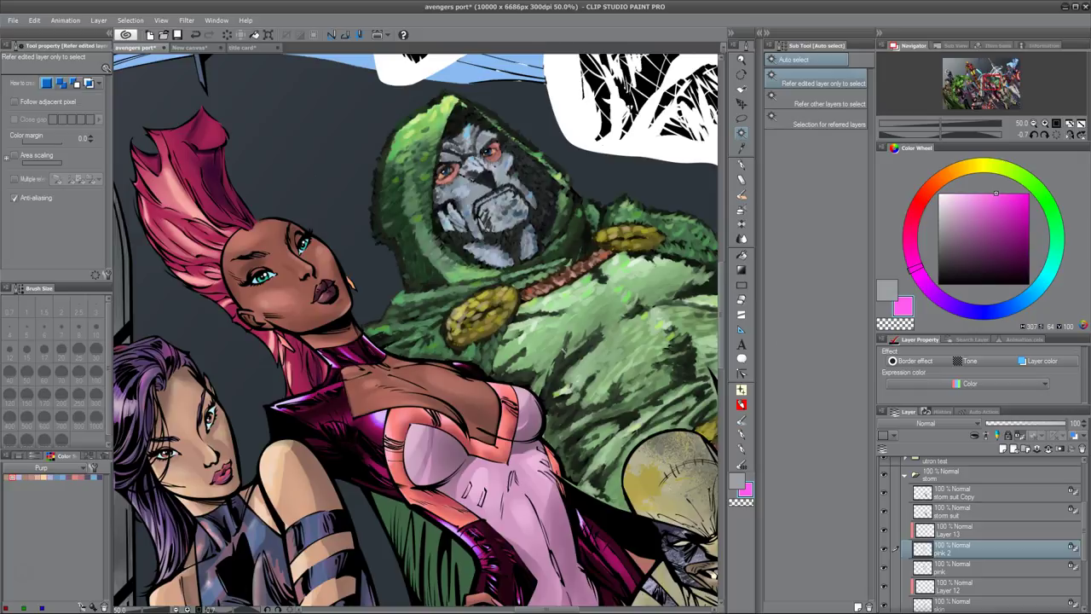
# Step: Zoom out to 12.5% and pan to frame the entire Avengers illustration, including its left edge
pyautogui.scroll(-1, 465, 261)
pyautogui.scroll(-3, 458, 260)
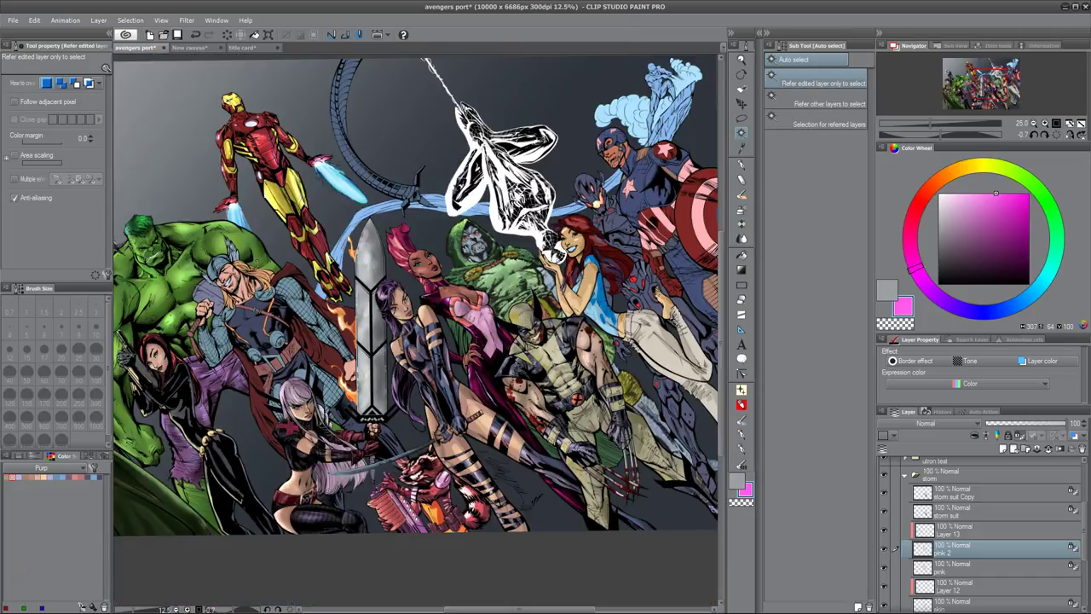
pyautogui.moveTo(401, 214); pyautogui.dragTo(436, 361)
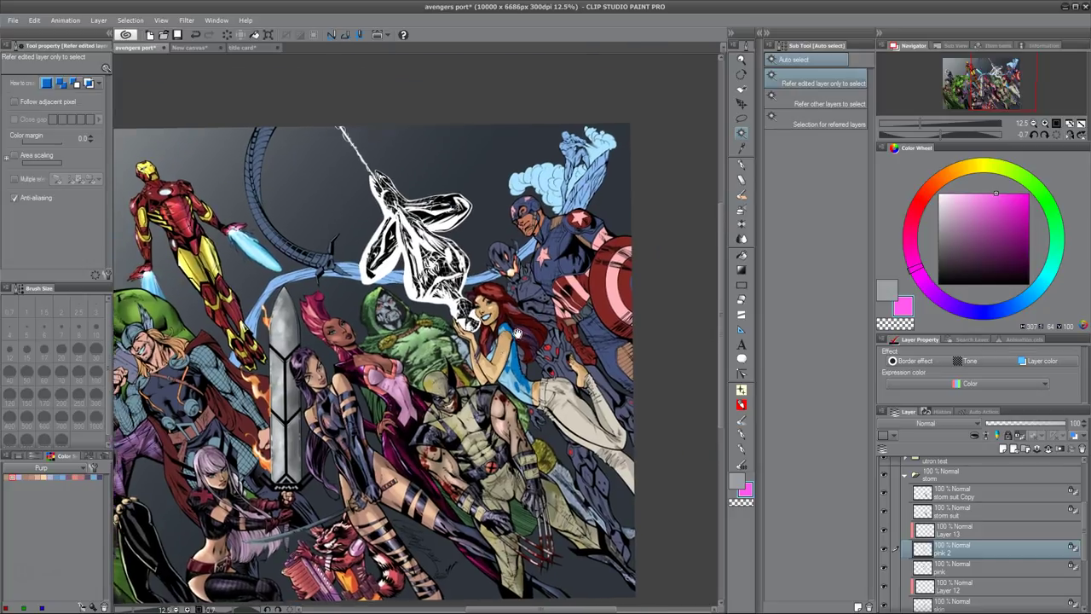
pyautogui.moveTo(517, 333); pyautogui.dragTo(514, 347)
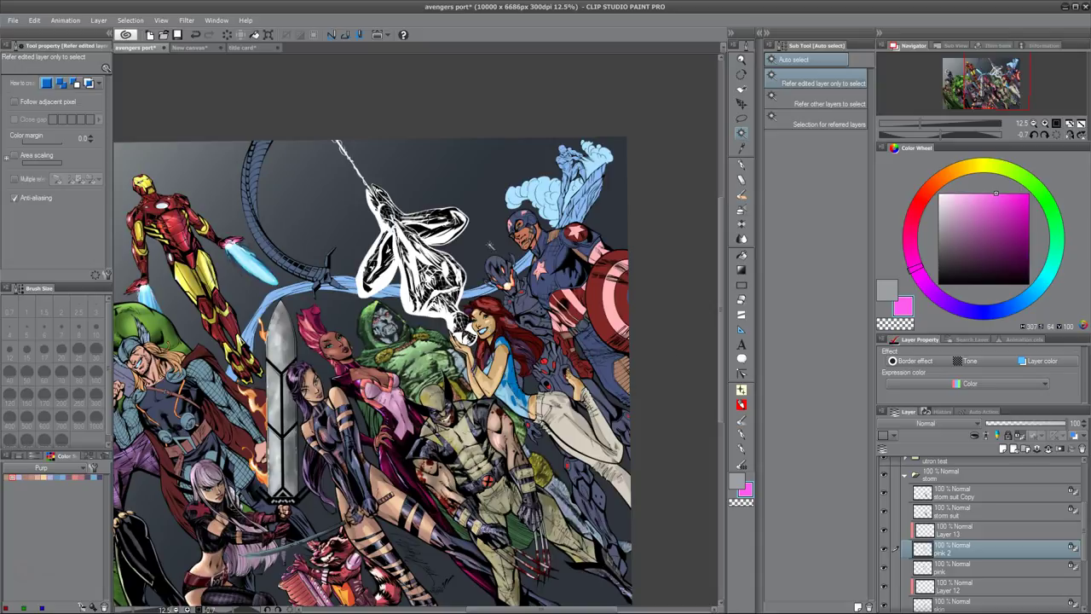
pyautogui.scroll(2, 554, 288)
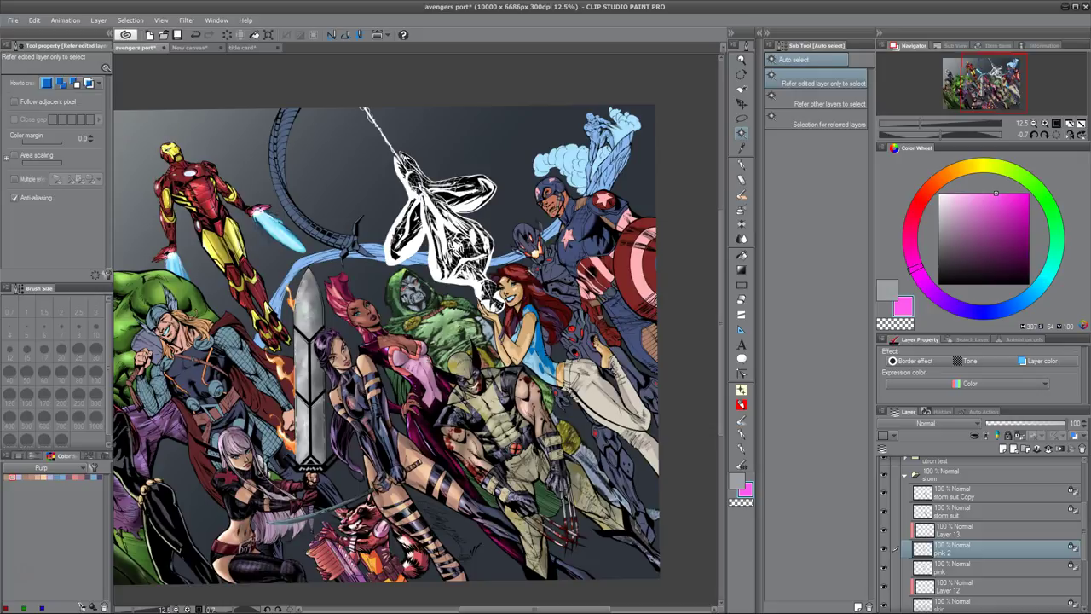
pyautogui.scroll(2, 559, 237)
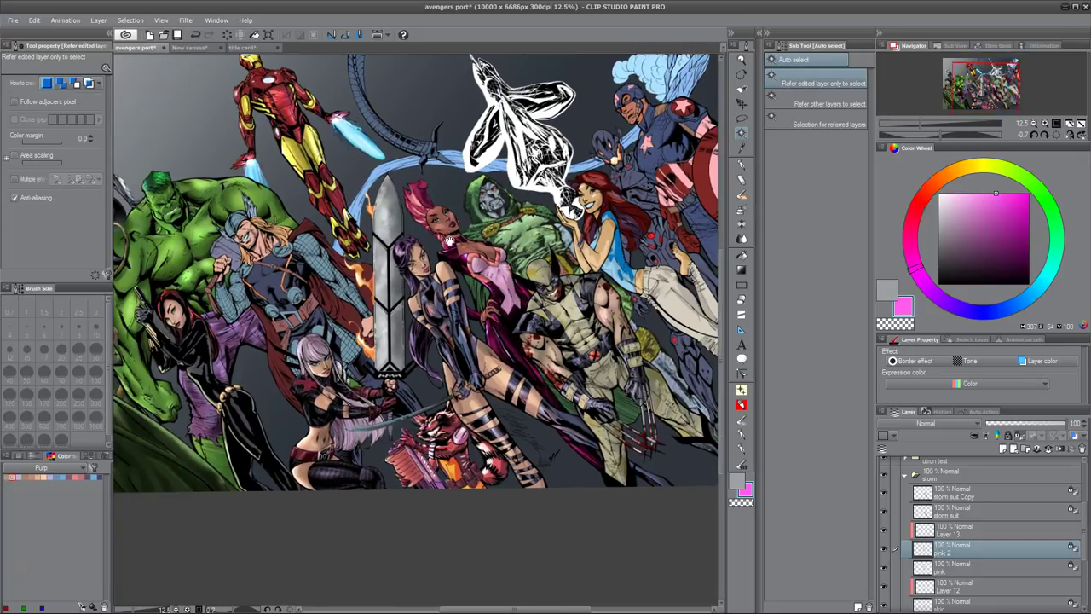
pyautogui.moveTo(450, 240); pyautogui.dragTo(497, 185)
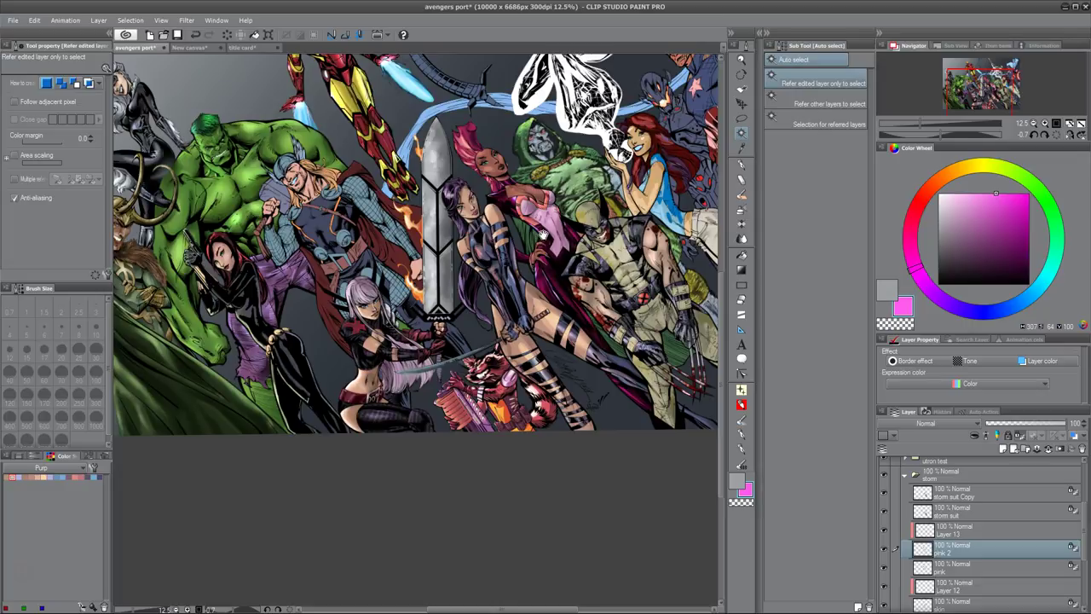
pyautogui.moveTo(513, 274); pyautogui.dragTo(461, 295)
pyautogui.scroll(-2, 445, 304)
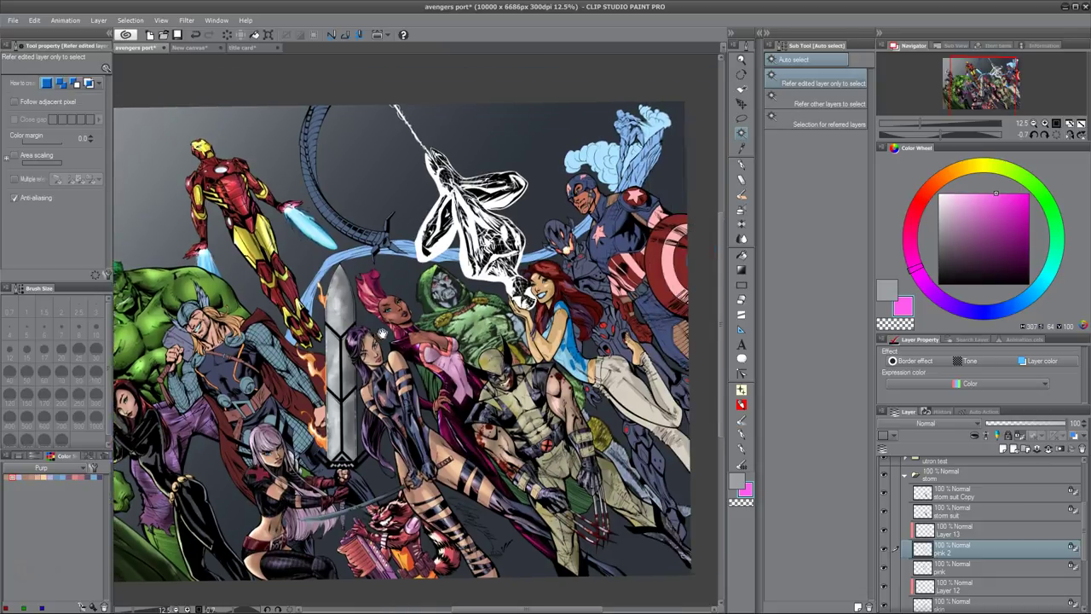